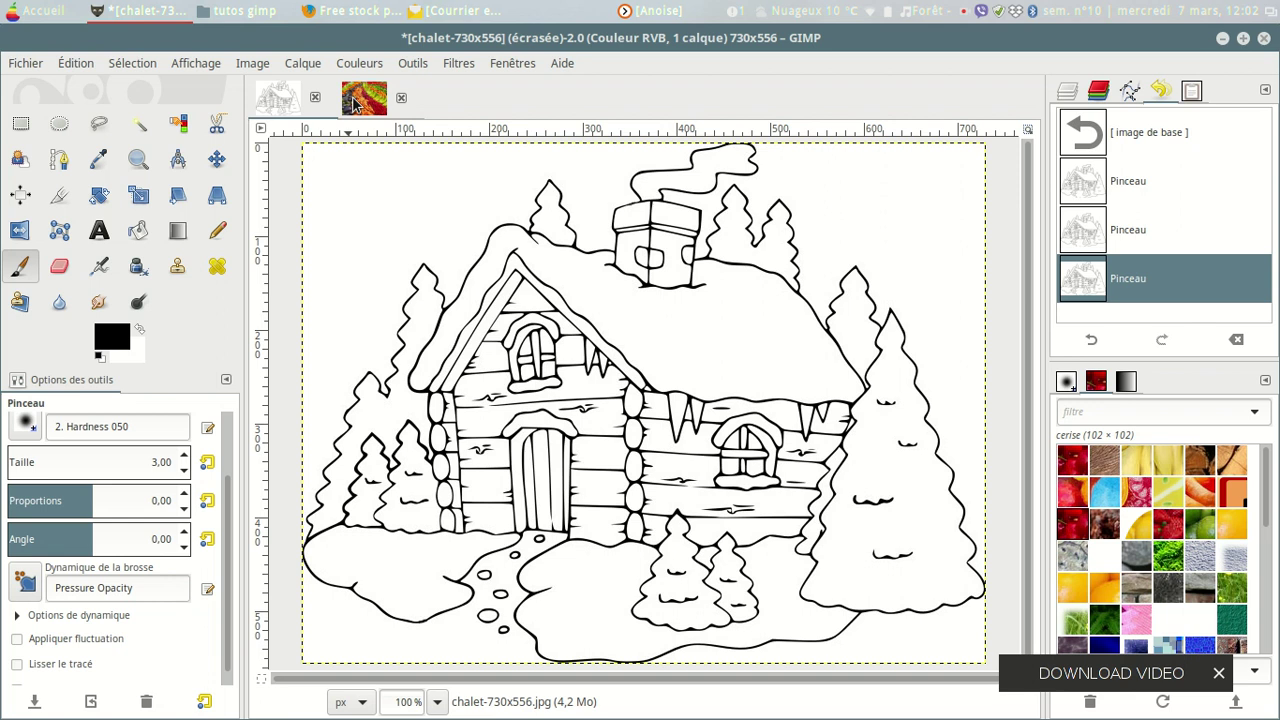
# Step: Bring up the 640×480 pexels-photo-264537 vegetables photo instead of the chalet drawing
pyautogui.click(363, 98)
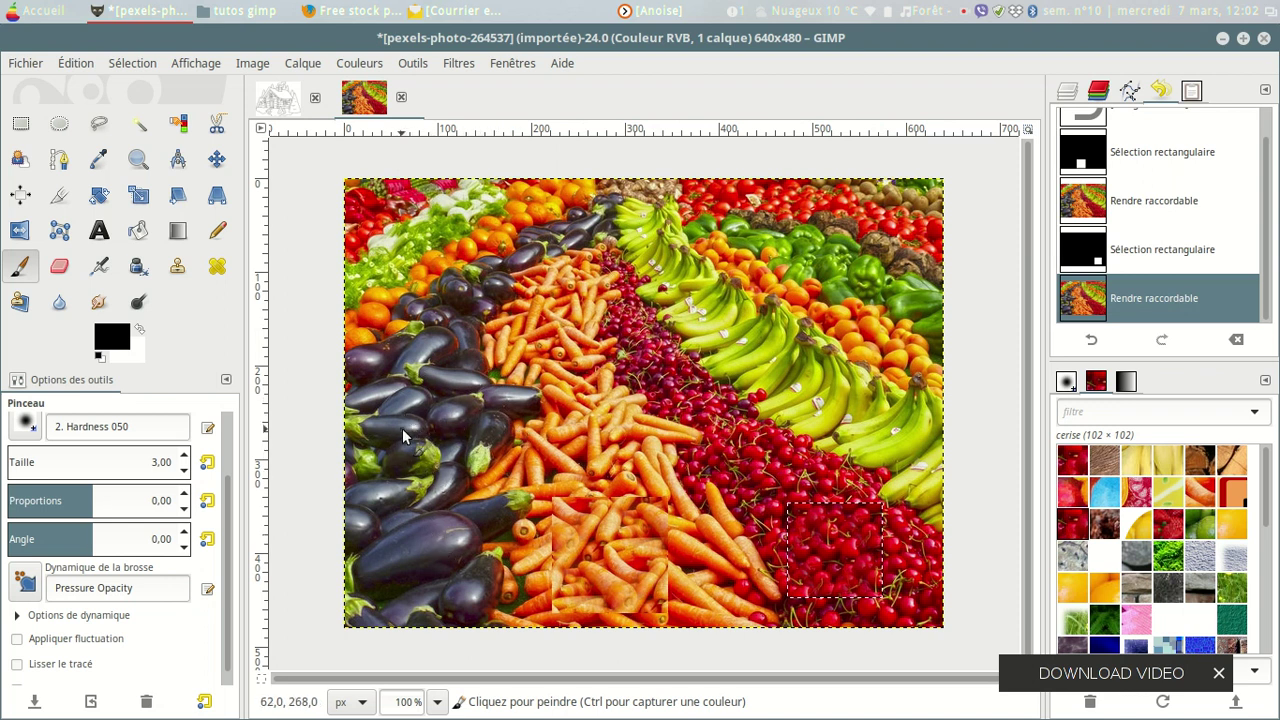
# Step: Select a 130×130 square of eggplants in the photo and copy it
pyautogui.click(20, 127)
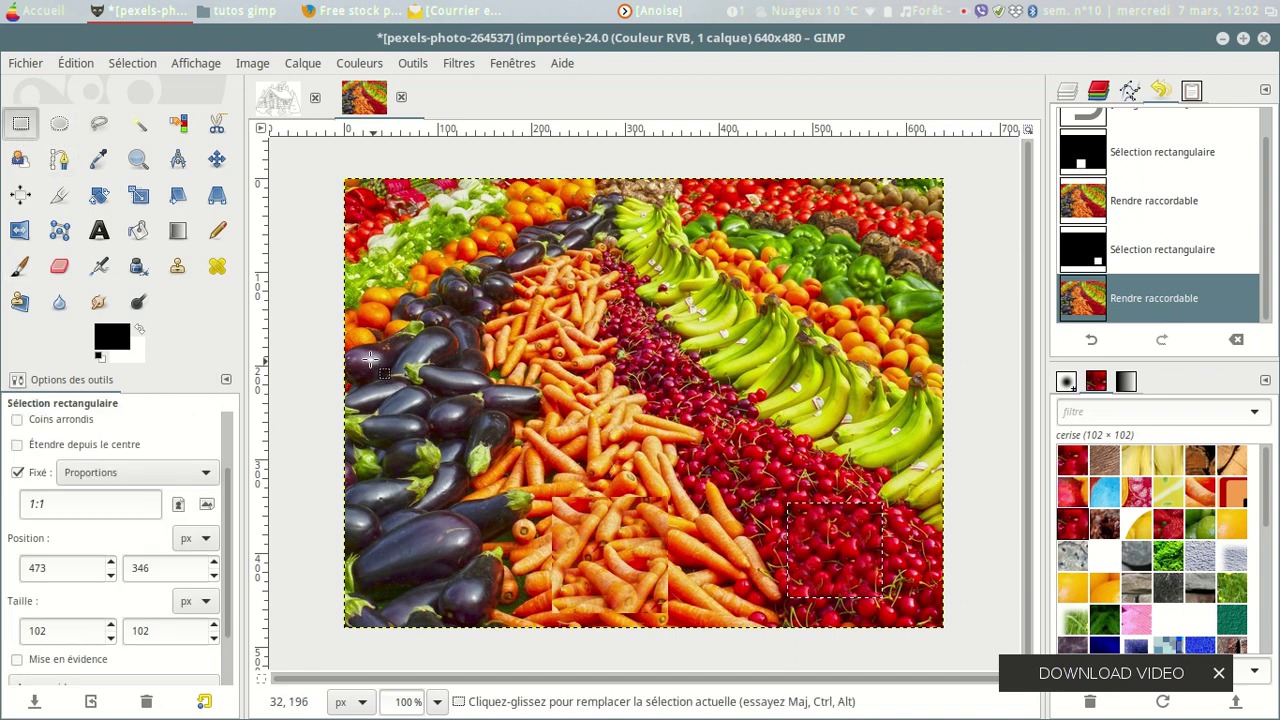
pyautogui.moveTo(363, 353); pyautogui.dragTo(483, 465)
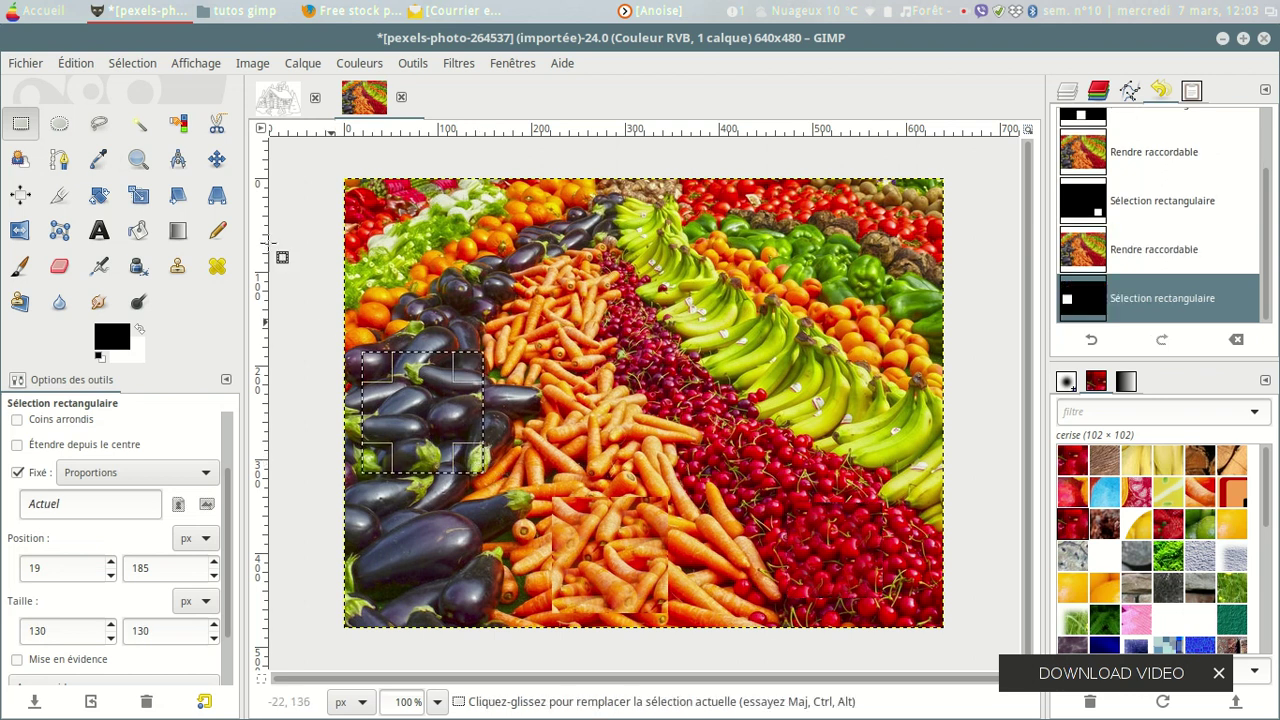
pyautogui.click(84, 68)
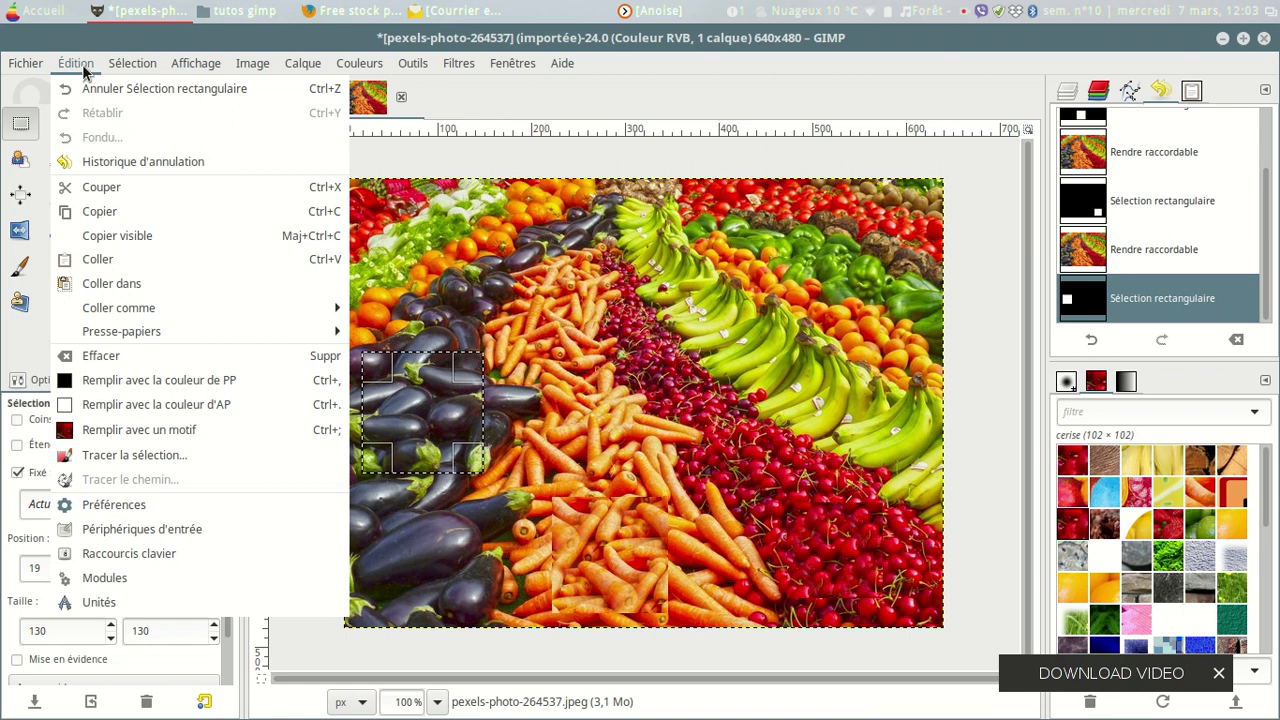
pyautogui.click(110, 218)
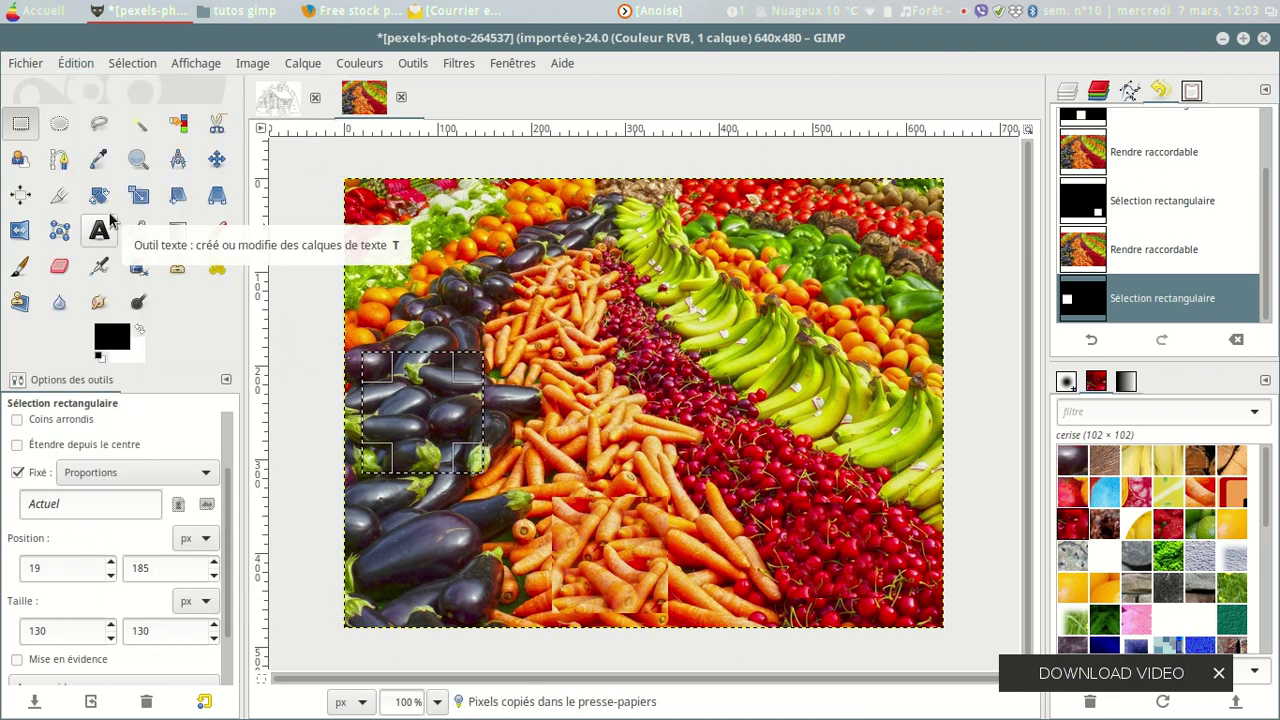
pyautogui.click(76, 63)
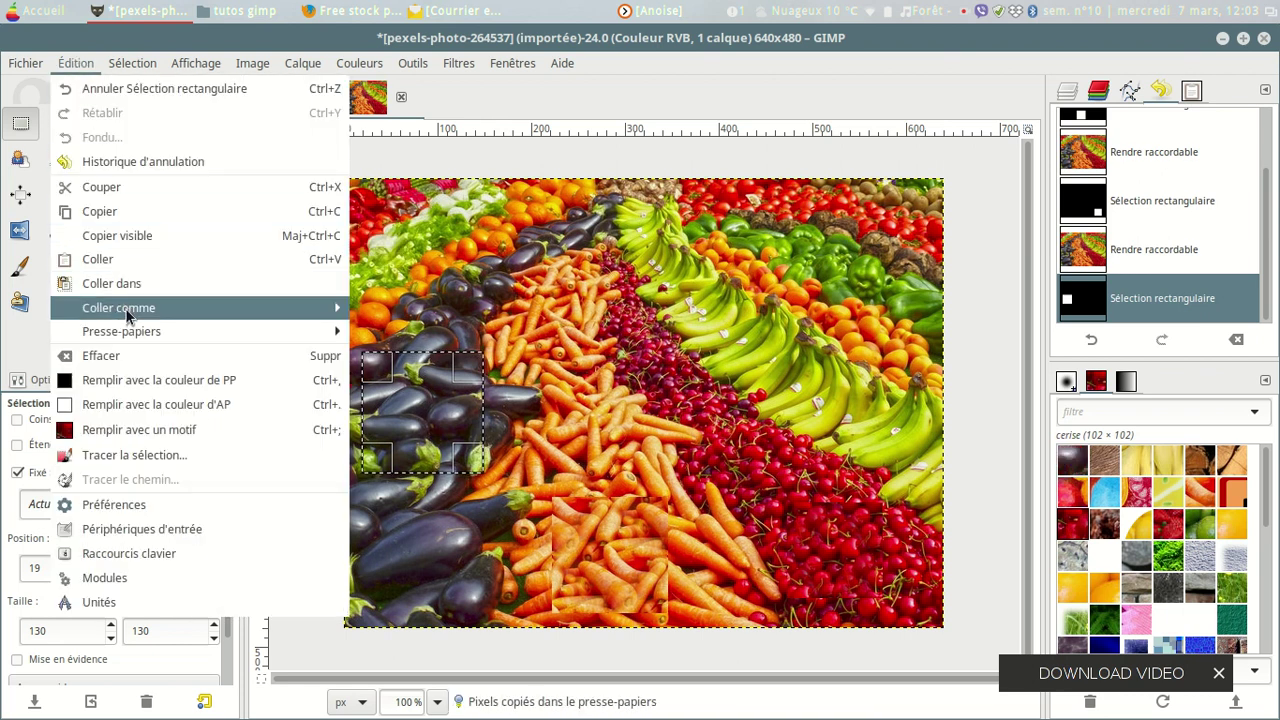
# Step: Paste the clipboard as a new pattern named 'aubergine' for both name and file name
pyautogui.click(460, 357)
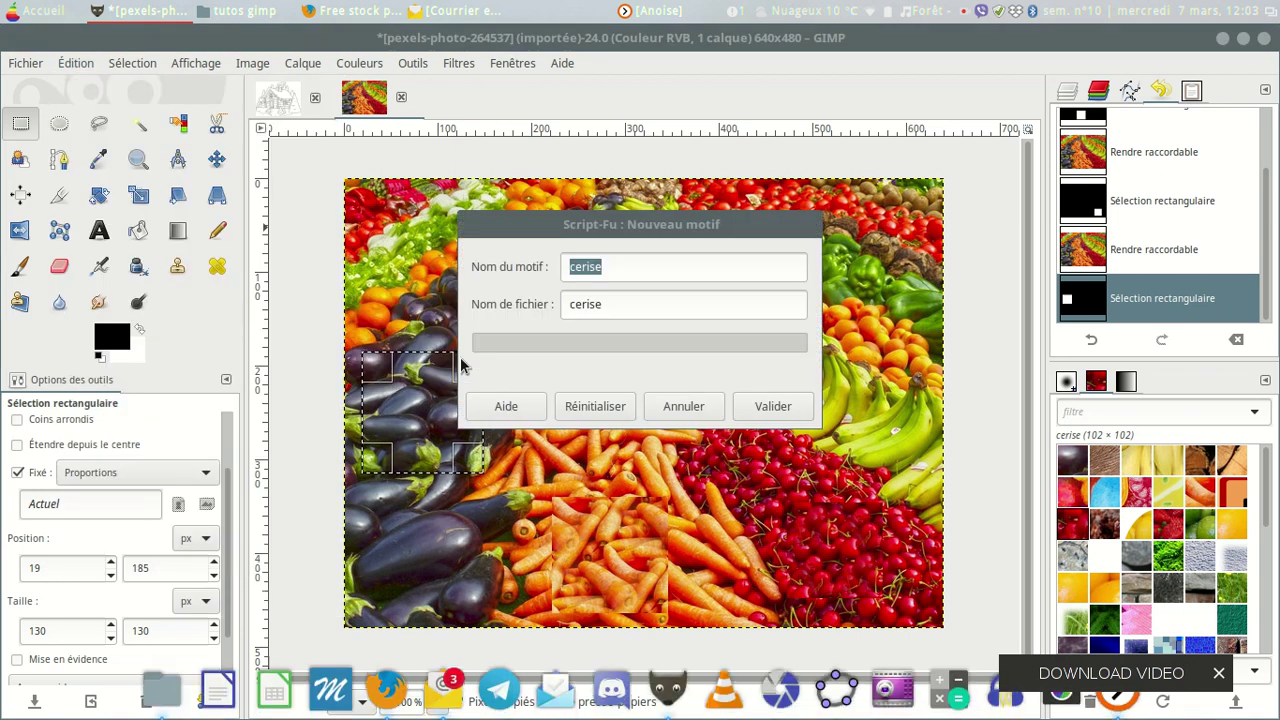
pyautogui.write('aubergin')
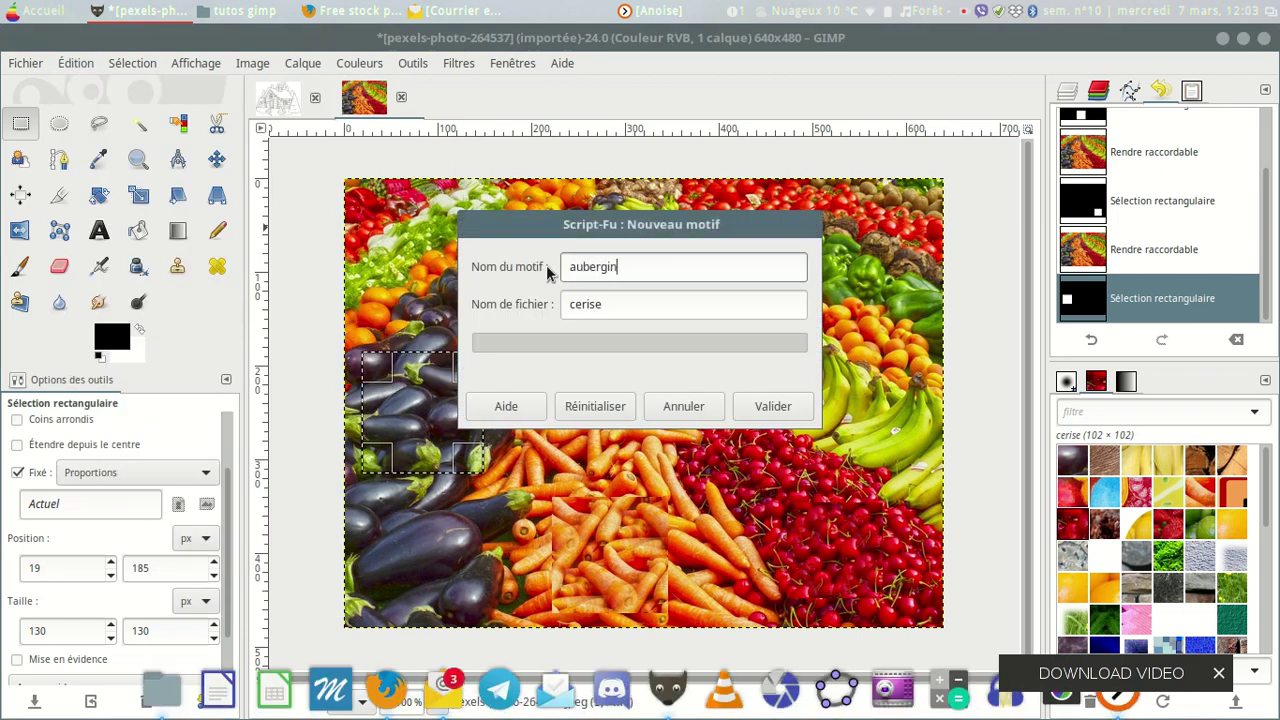
pyautogui.press('Tab')
pyautogui.write('au')
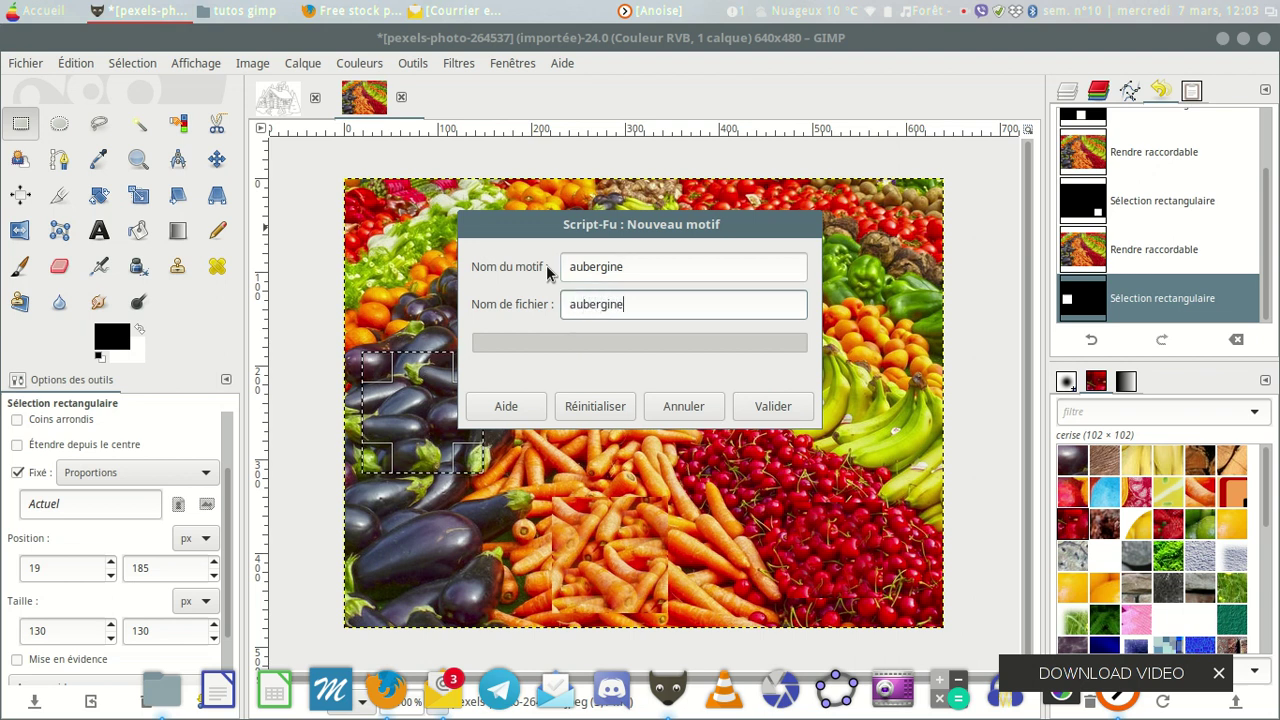
pyautogui.click(775, 412)
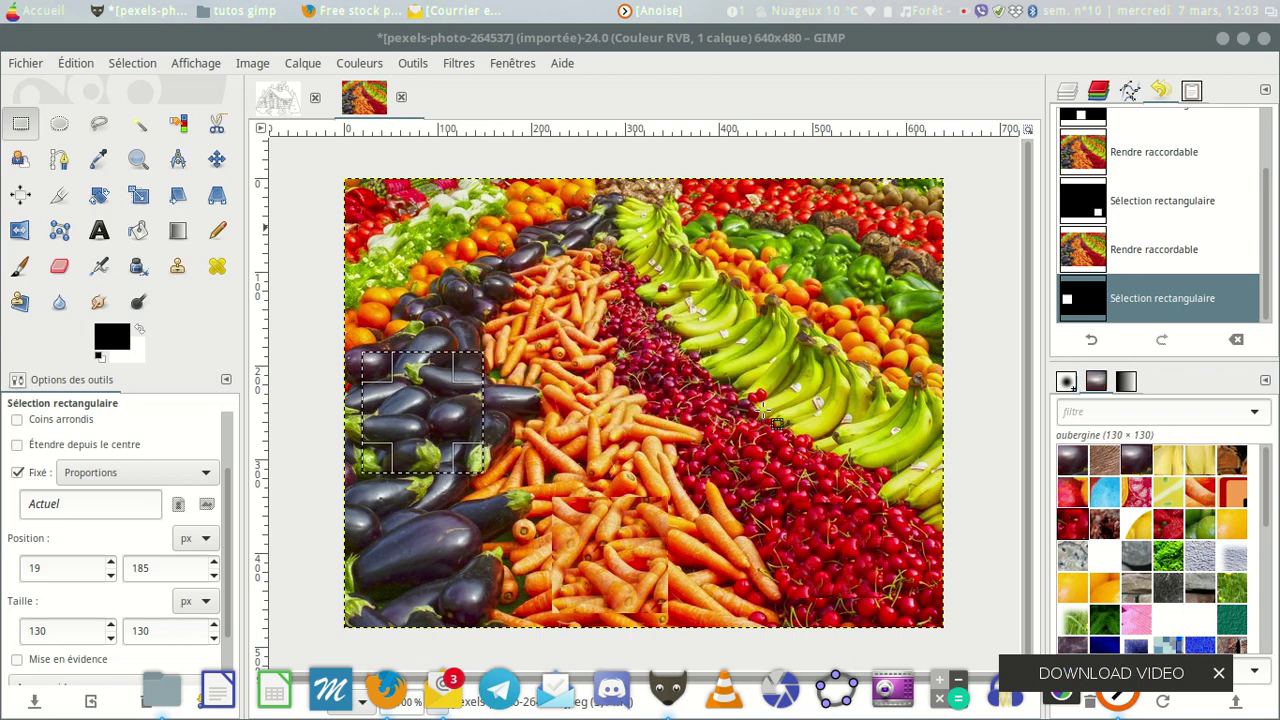
# Step: Clear the chalet's selection and bucket-fill its roof with the aubergine pattern
pyautogui.click(266, 97)
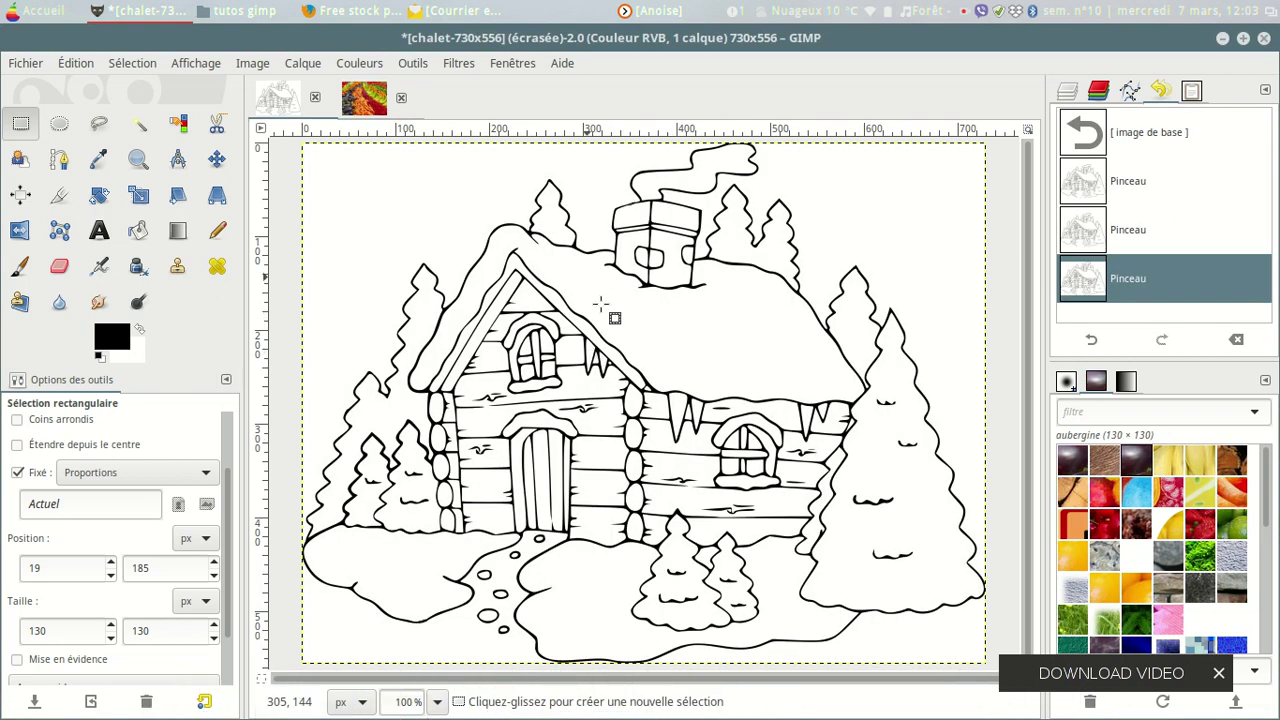
pyautogui.click(663, 335)
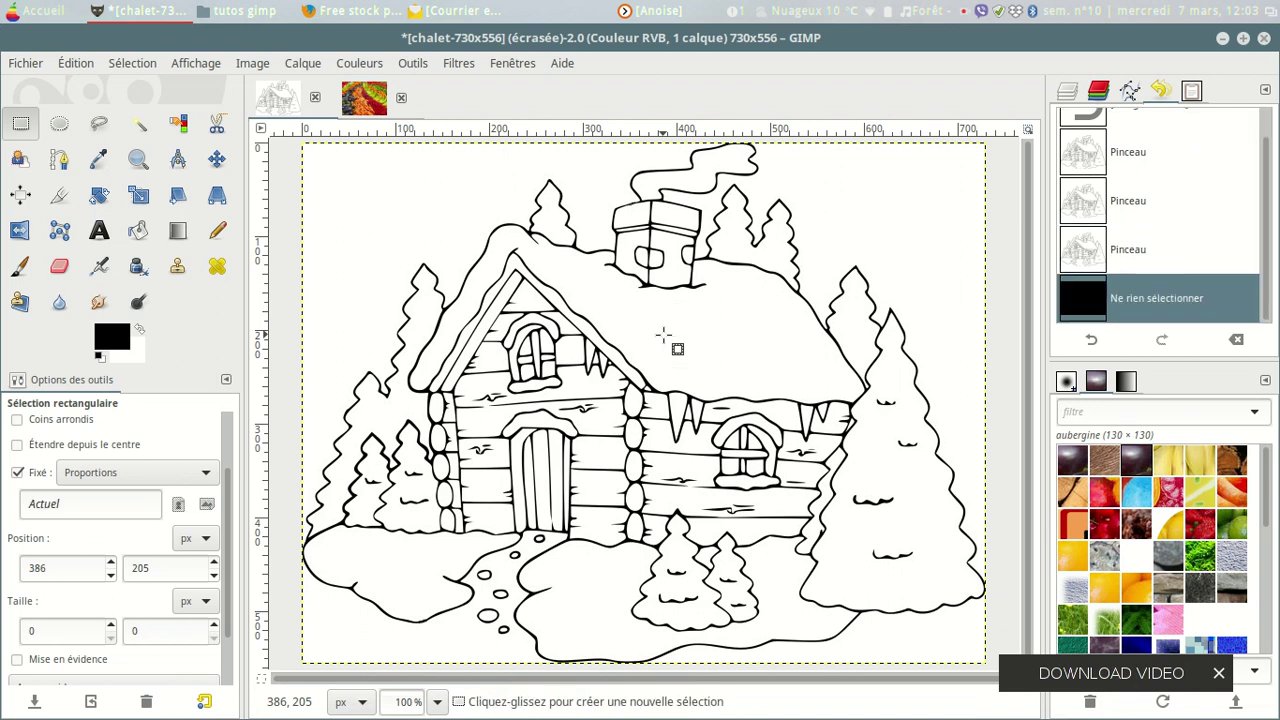
pyautogui.click(137, 229)
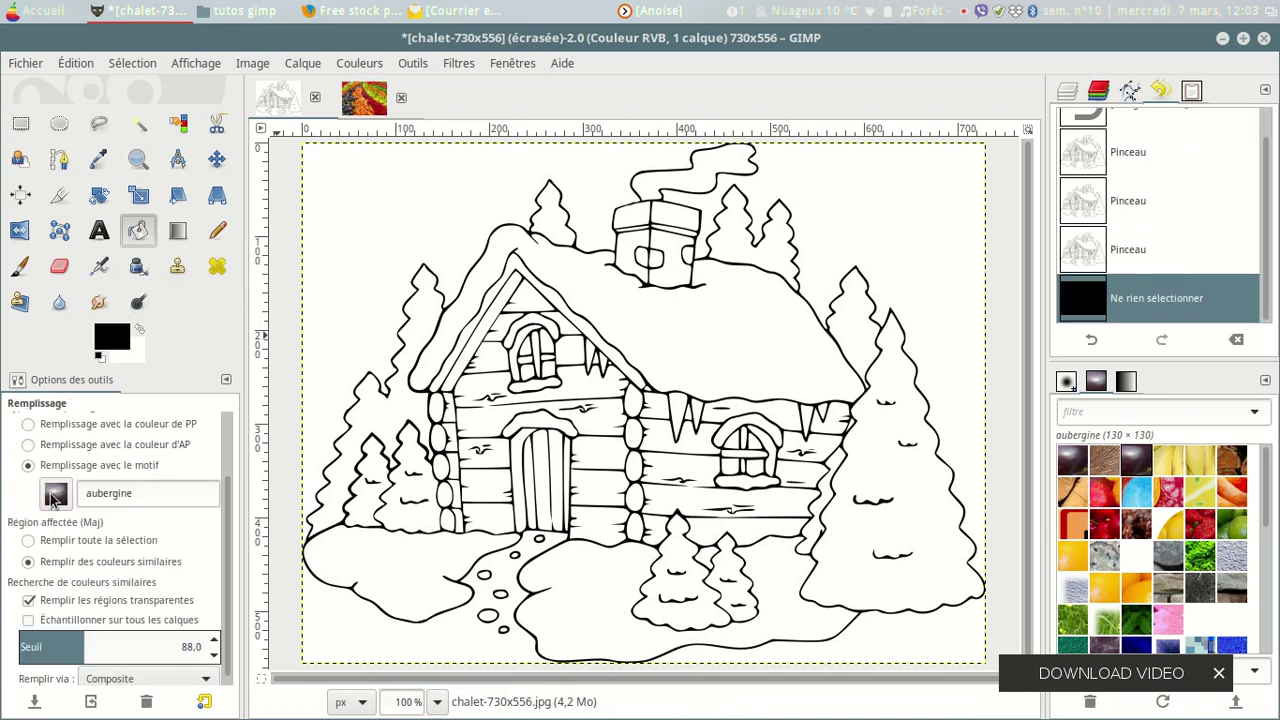
pyautogui.click(703, 342)
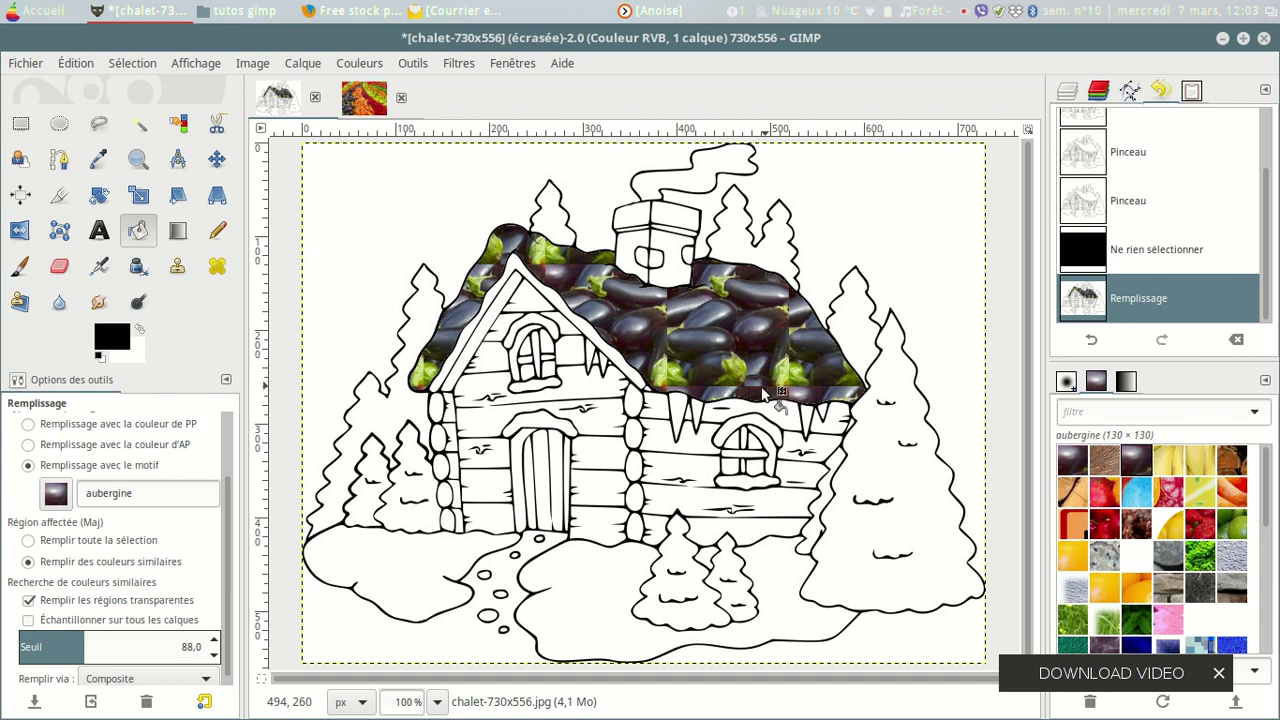
pyautogui.click(364, 98)
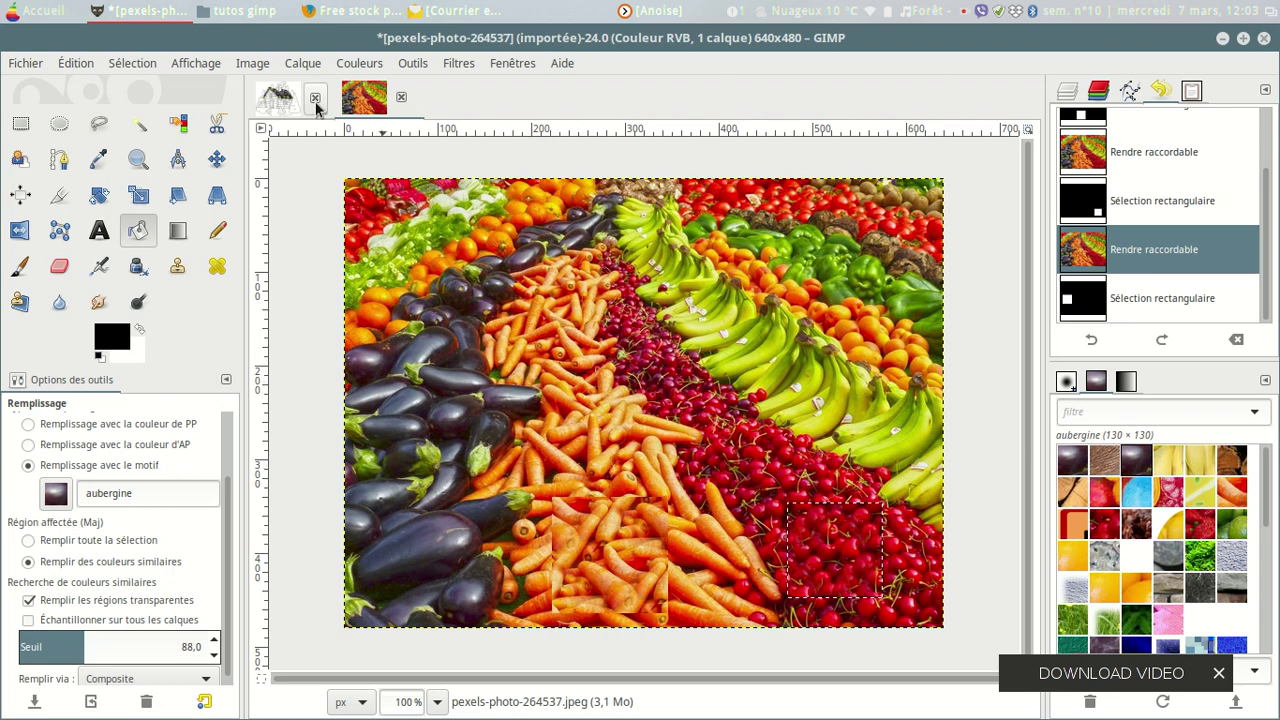
# Step: Undo the aubergine fill on the chalet roof and return to the vegetables photo
pyautogui.click(287, 104)
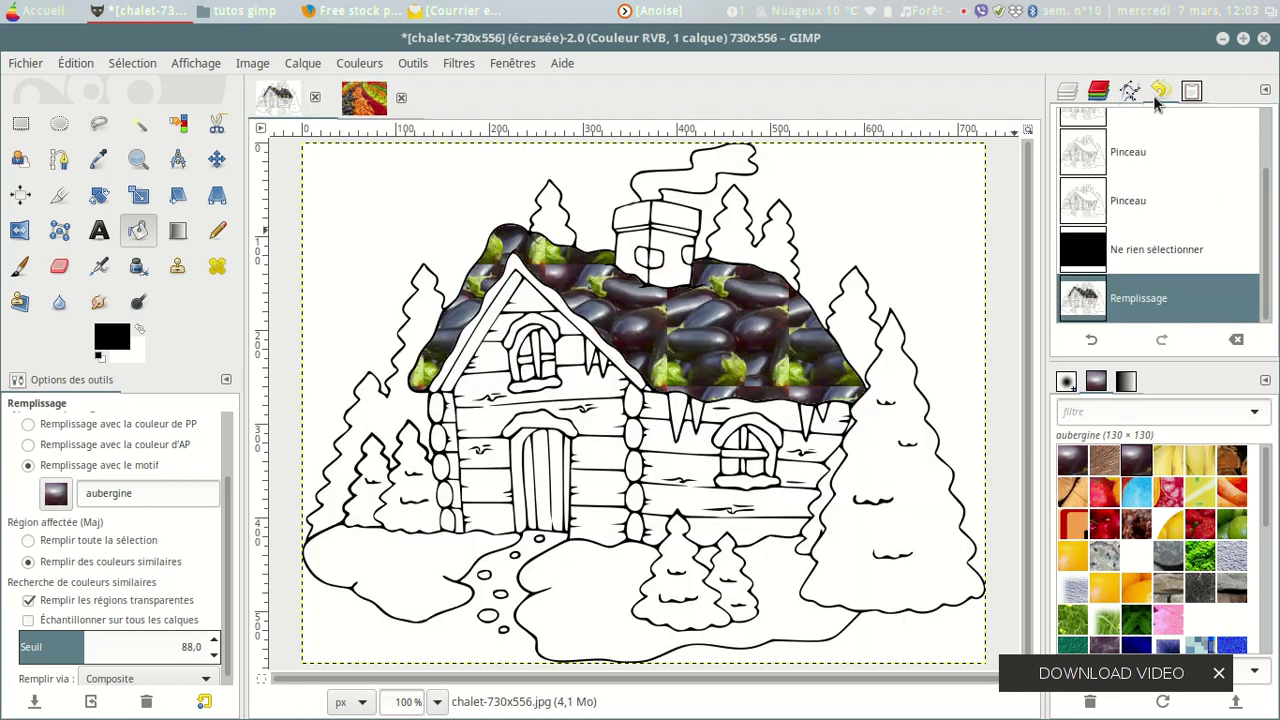
pyautogui.click(1092, 343)
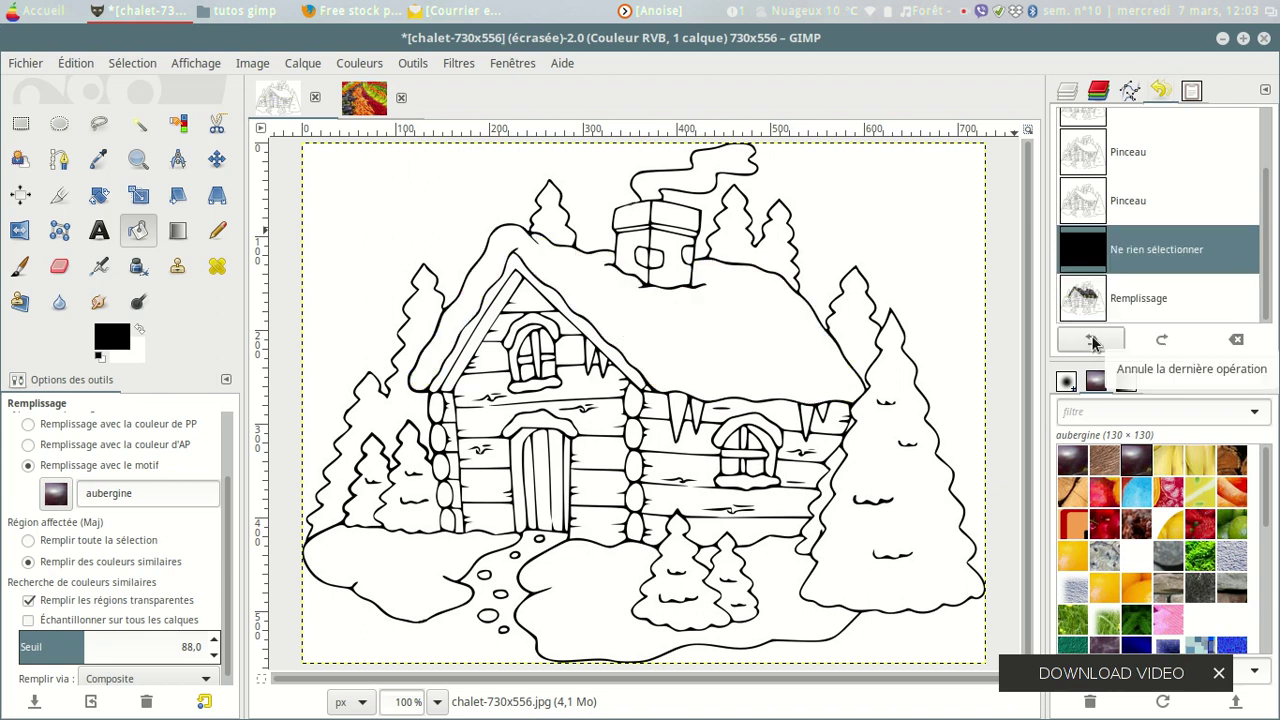
pyautogui.click(364, 100)
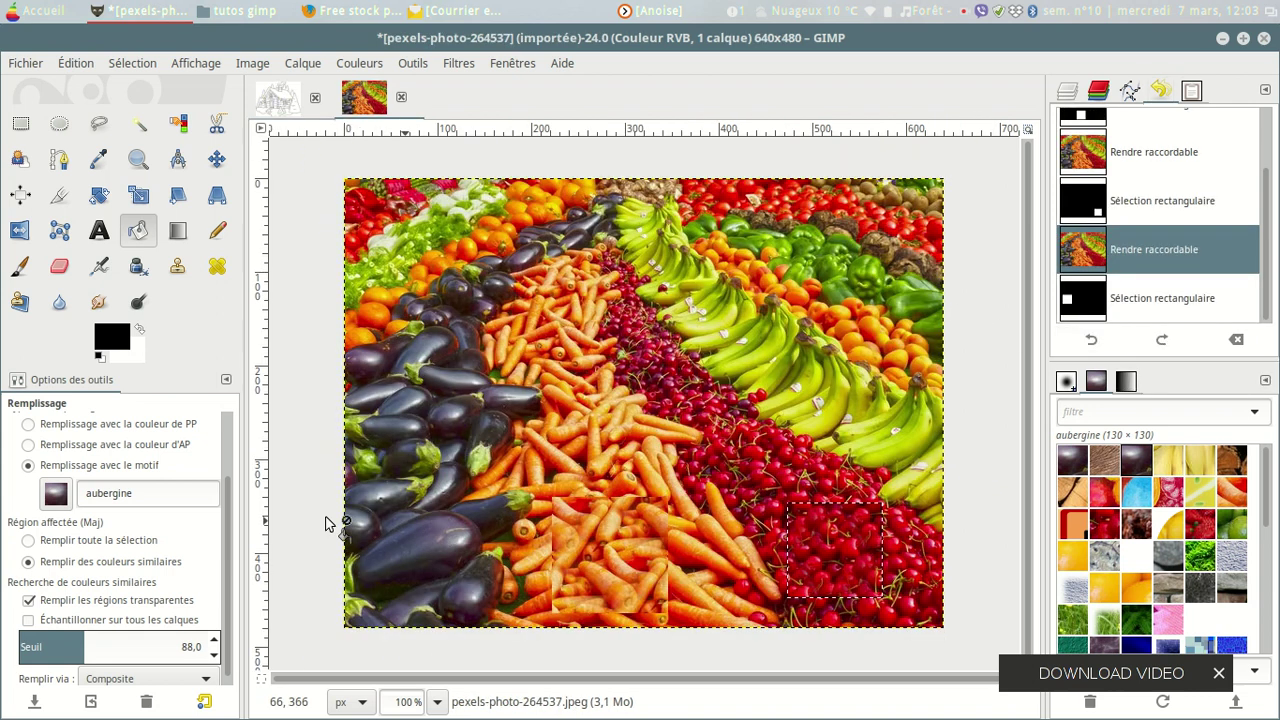
# Step: Make a smaller 112×112 eggplant square seamless with Rendre raccordable and copy it
pyautogui.click(22, 125)
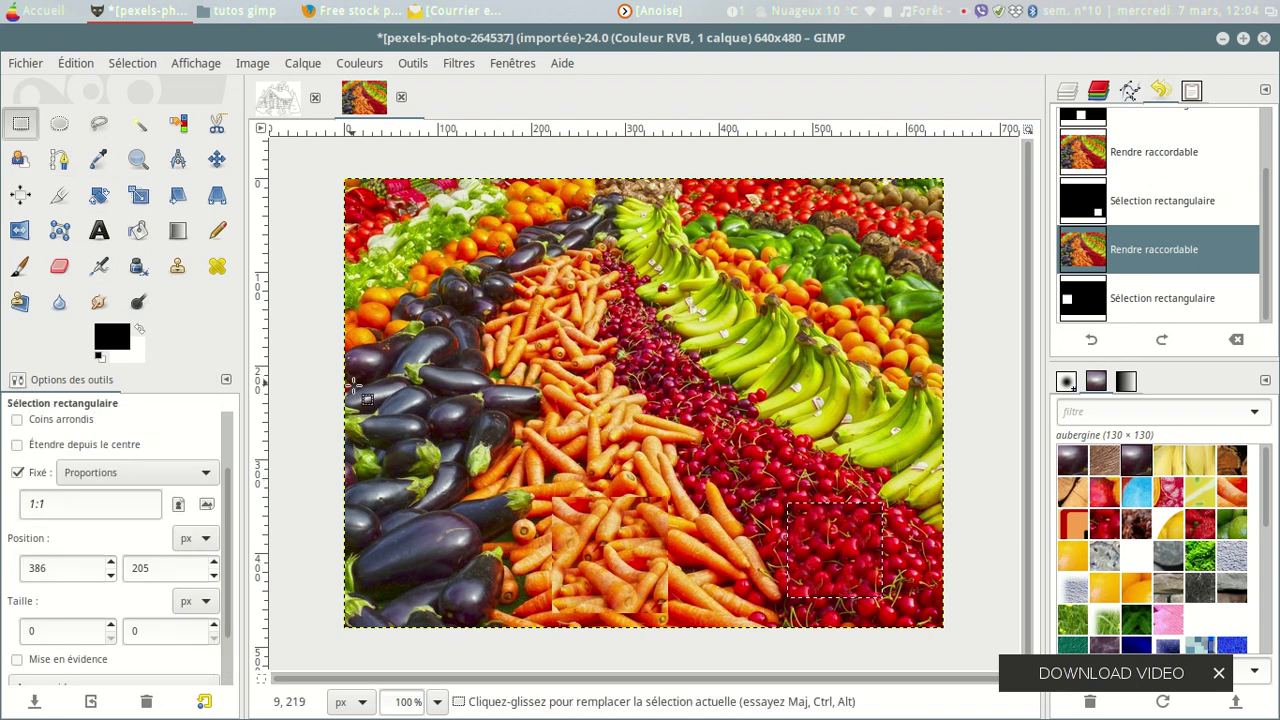
pyautogui.moveTo(350, 392); pyautogui.dragTo(458, 471)
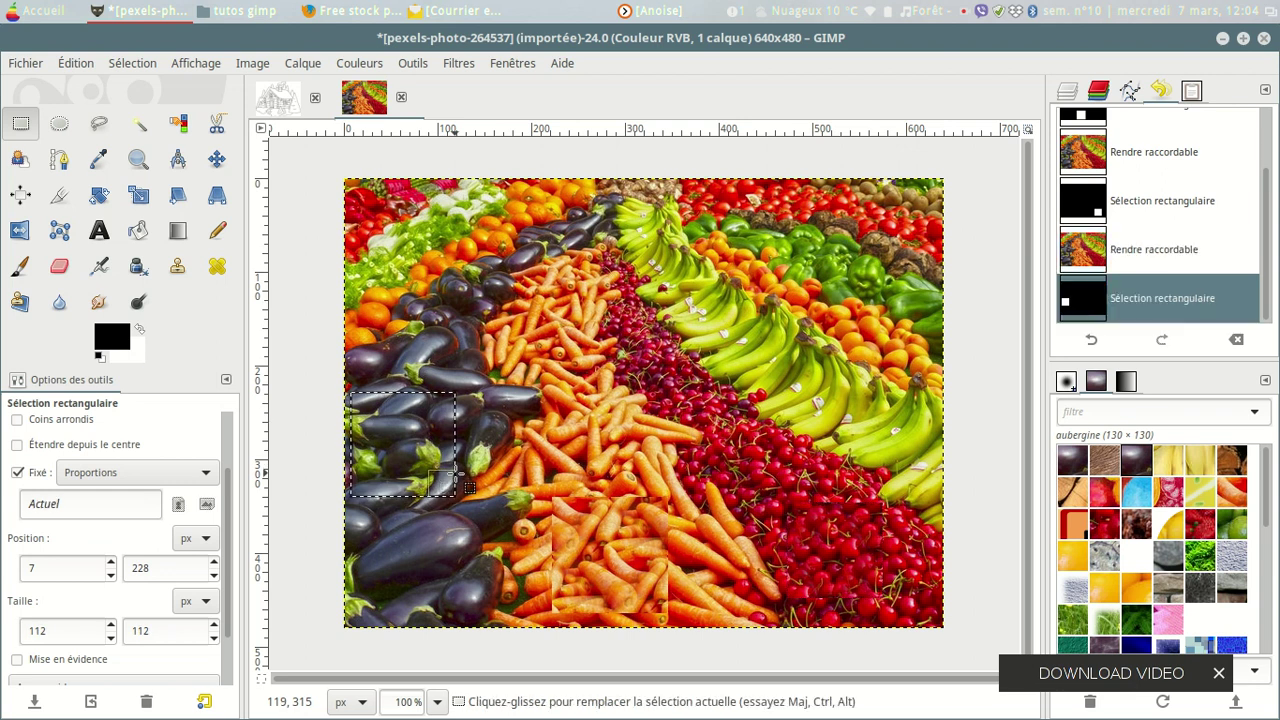
pyautogui.click(462, 63)
pyautogui.moveTo(529, 421)
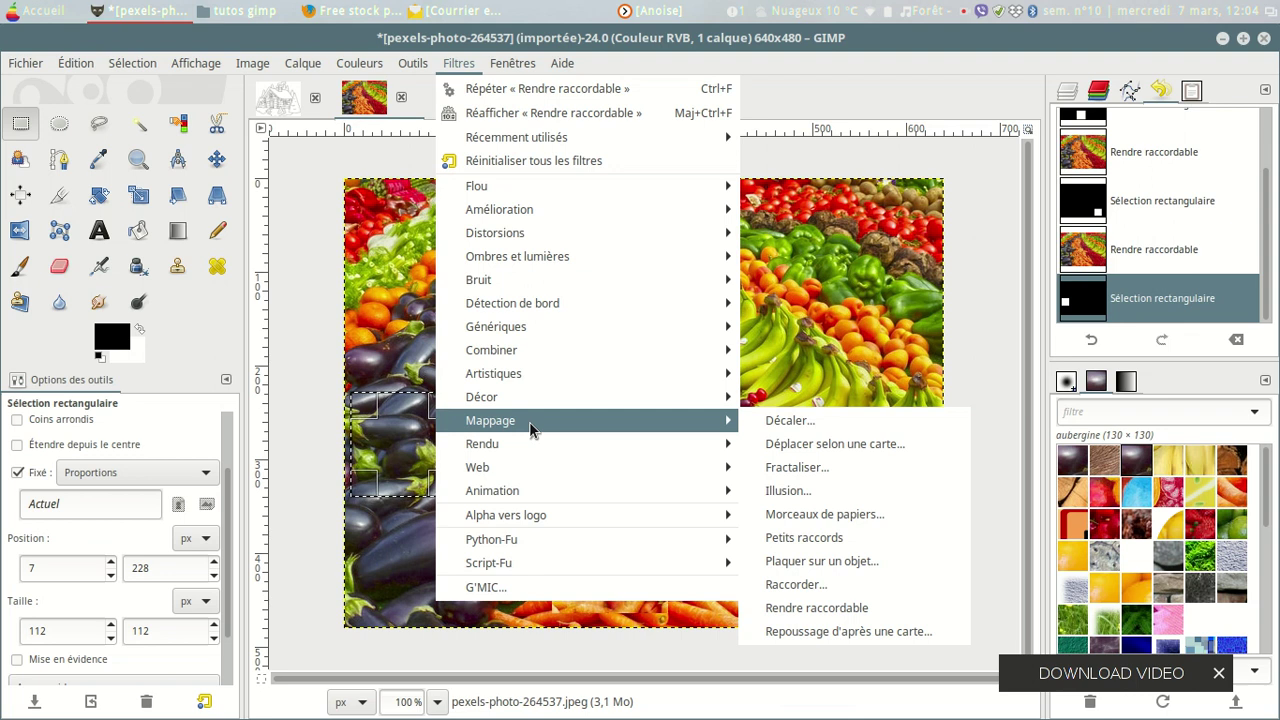
pyautogui.click(853, 610)
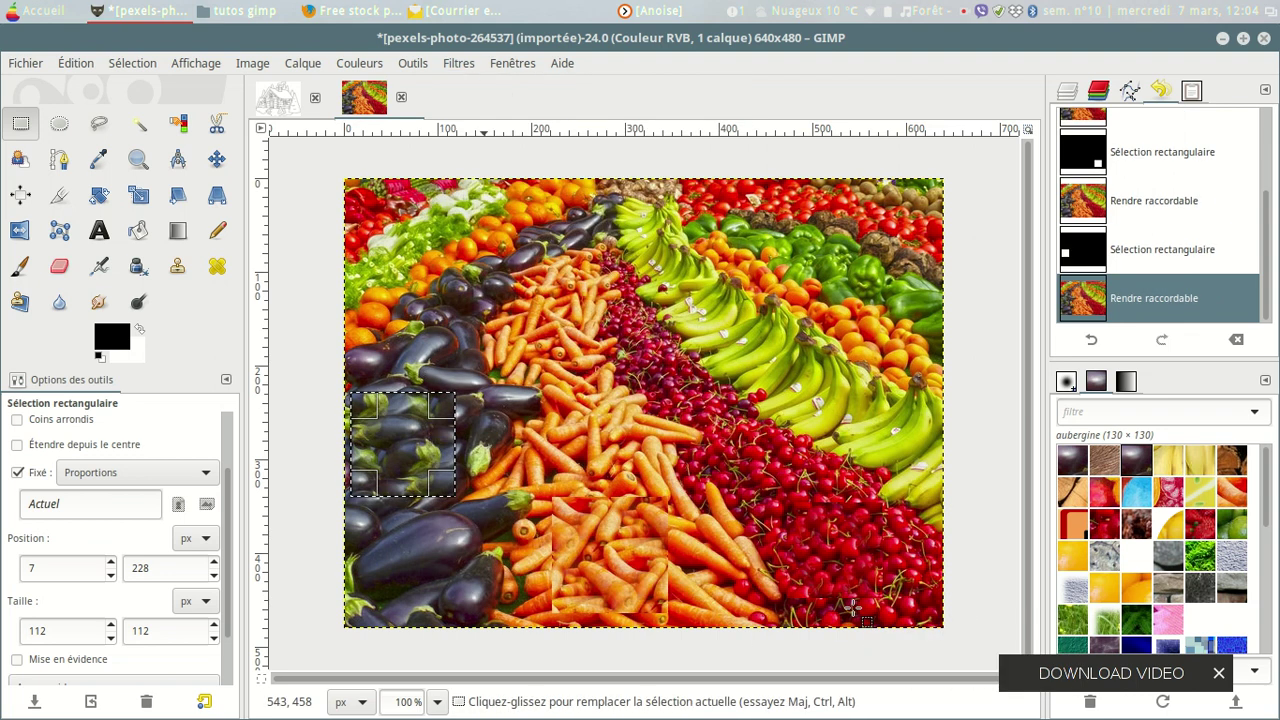
pyautogui.click(70, 64)
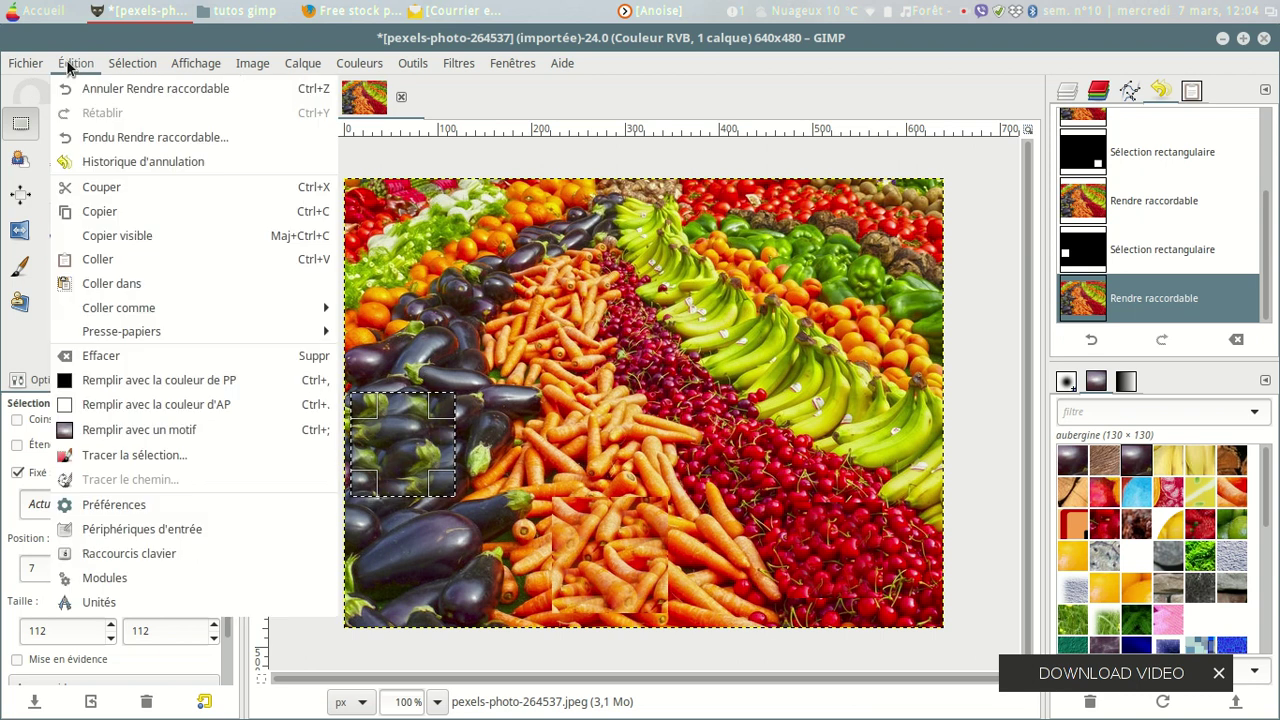
pyautogui.click(102, 211)
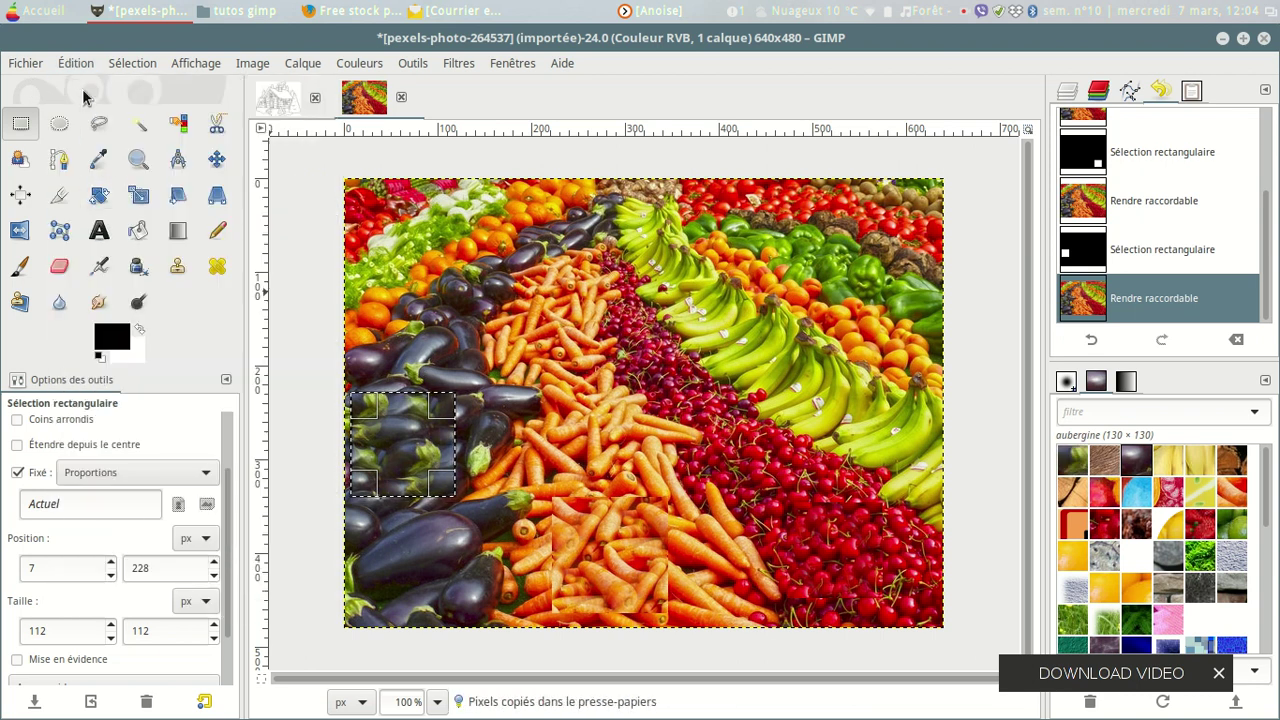
pyautogui.click(75, 63)
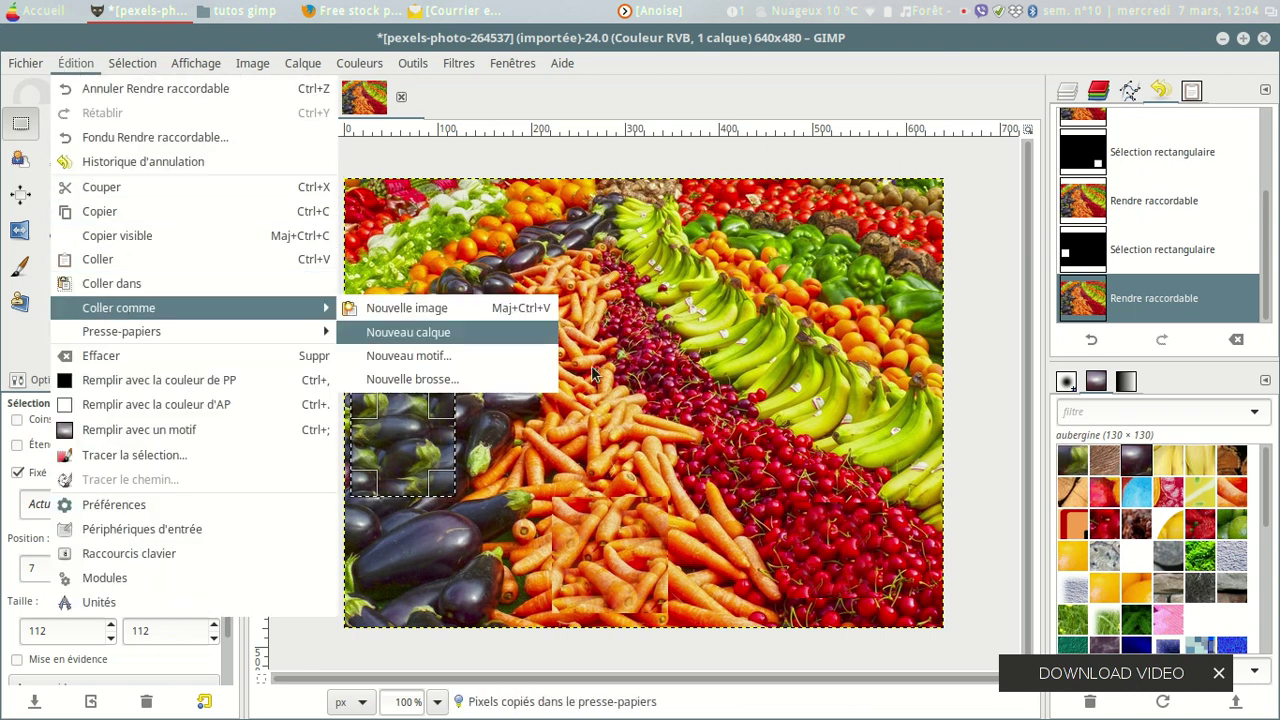
# Step: Save the clipboard as a new pattern and fill the chalet roof with the Presse-papiers pattern
pyautogui.click(452, 358)
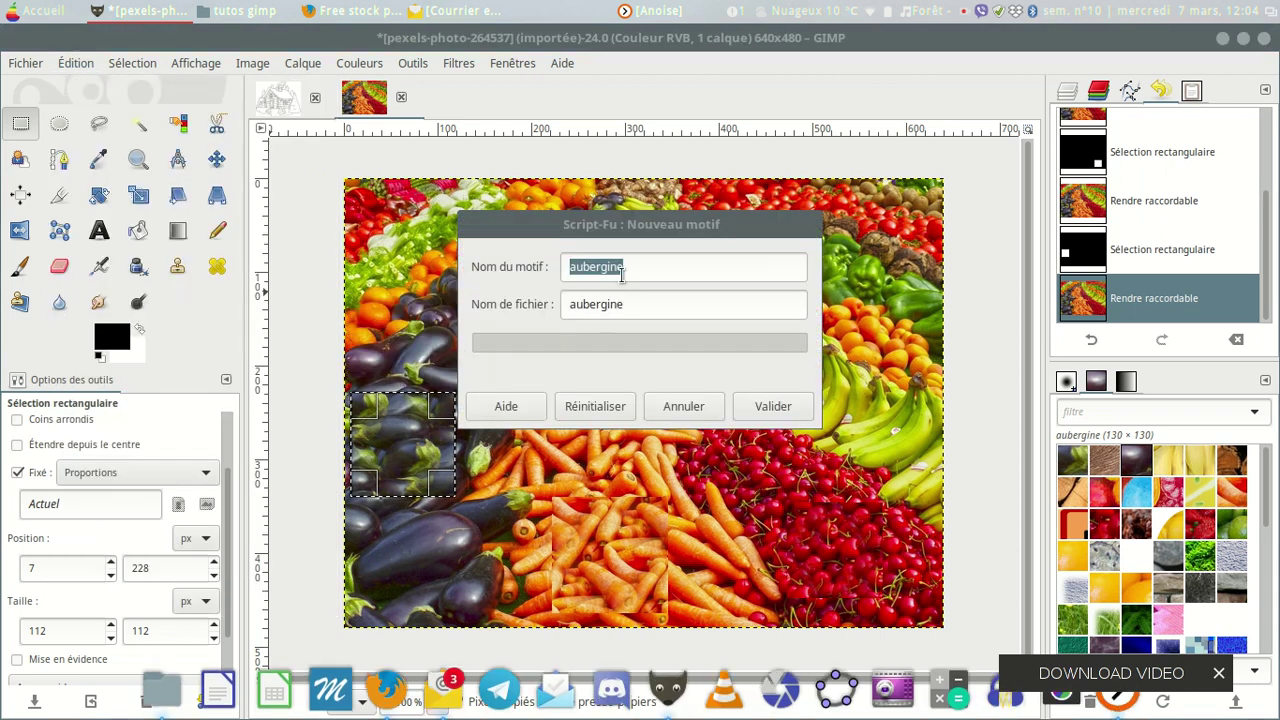
pyautogui.click(772, 406)
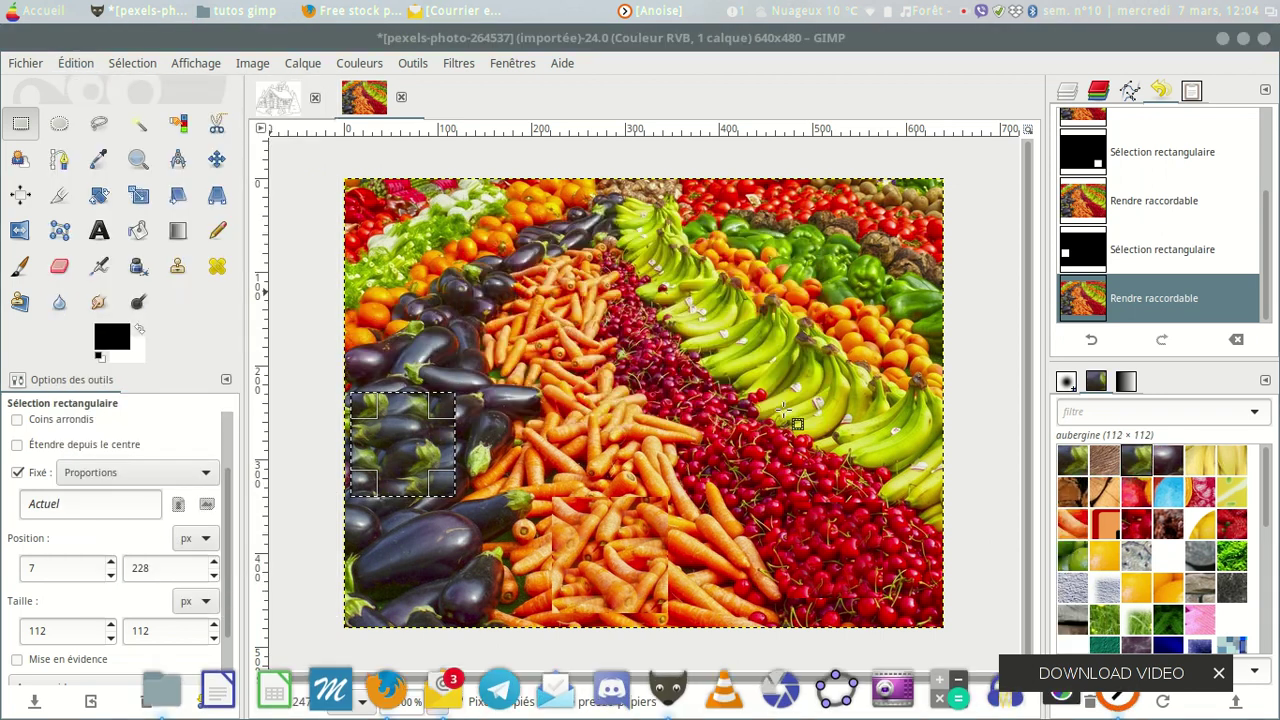
pyautogui.click(280, 98)
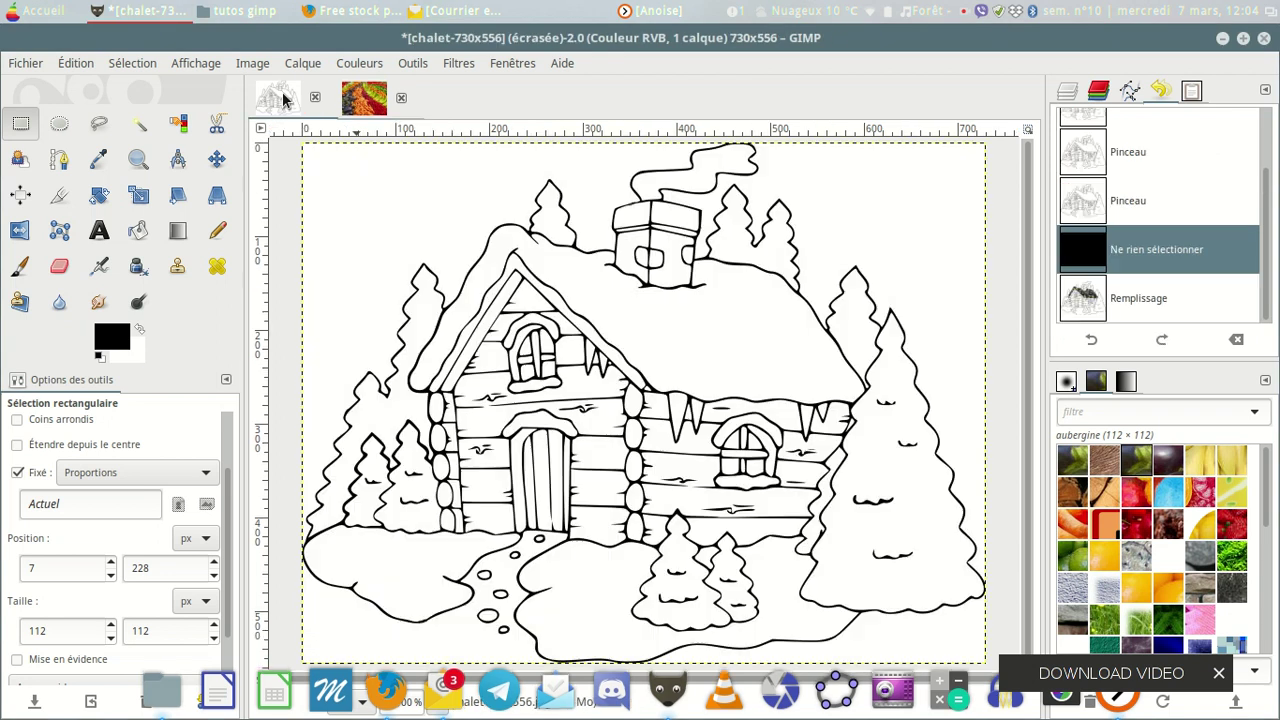
pyautogui.click(140, 231)
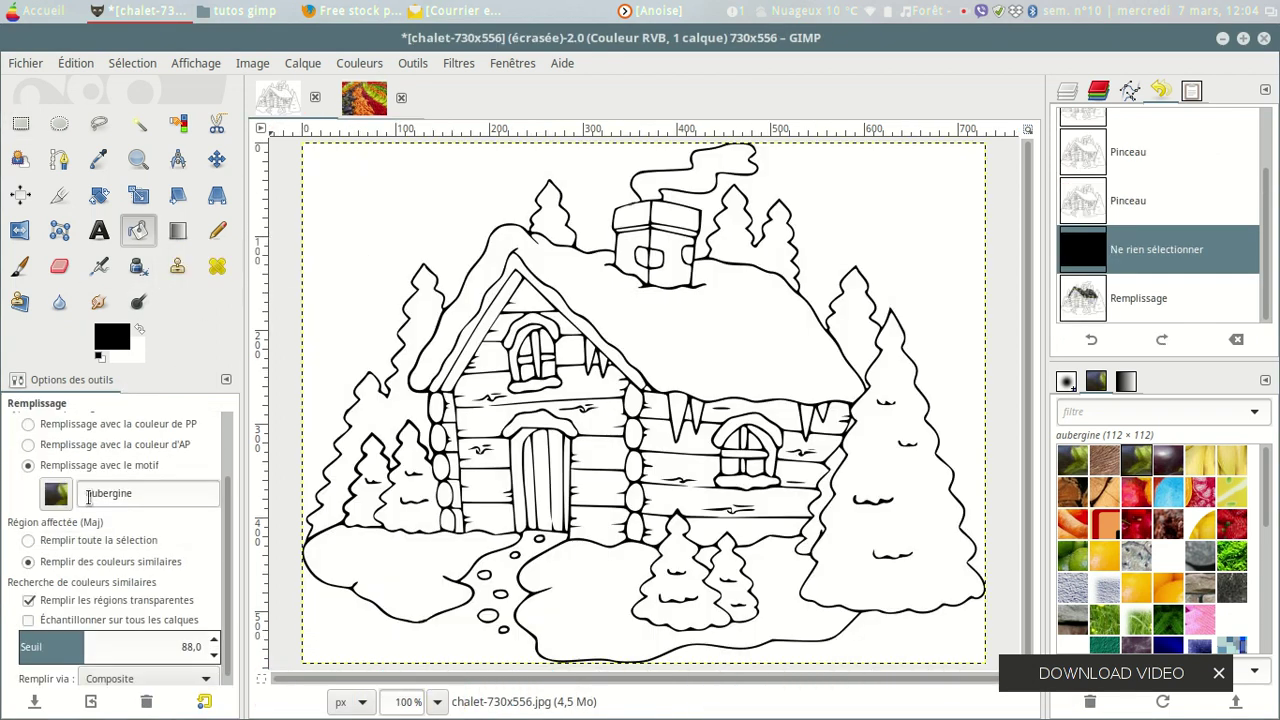
pyautogui.click(55, 494)
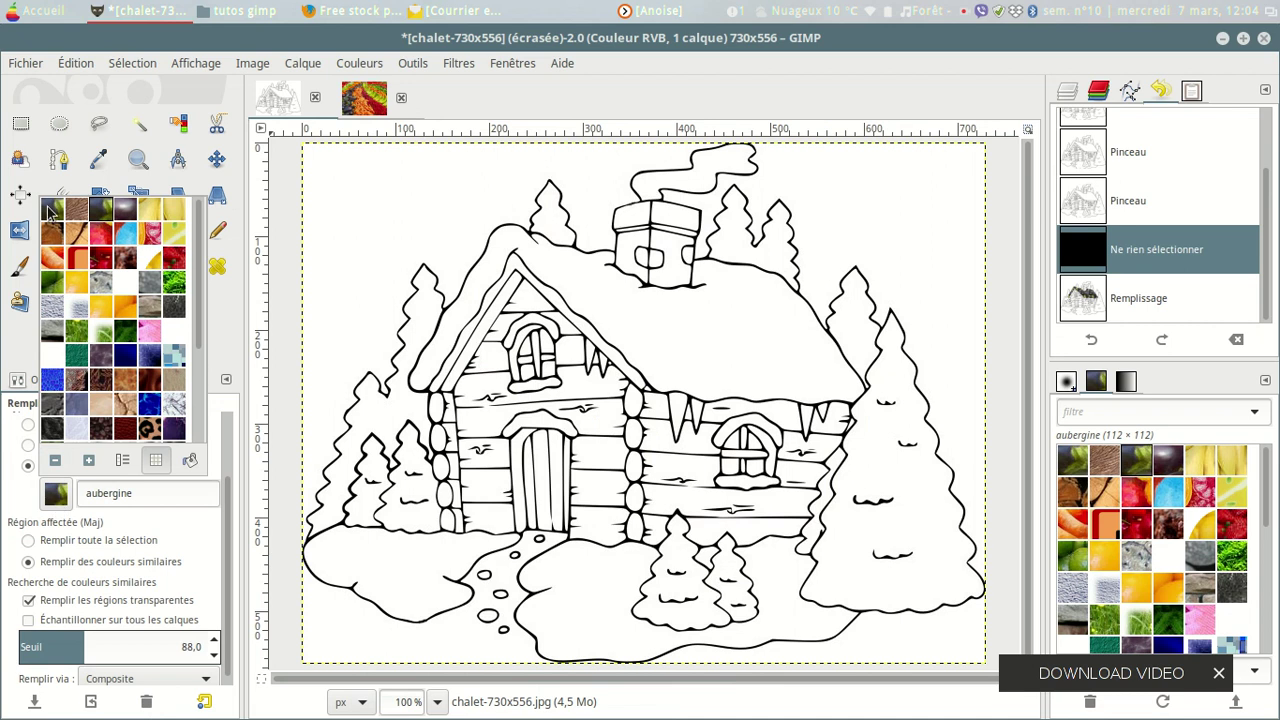
pyautogui.click(48, 212)
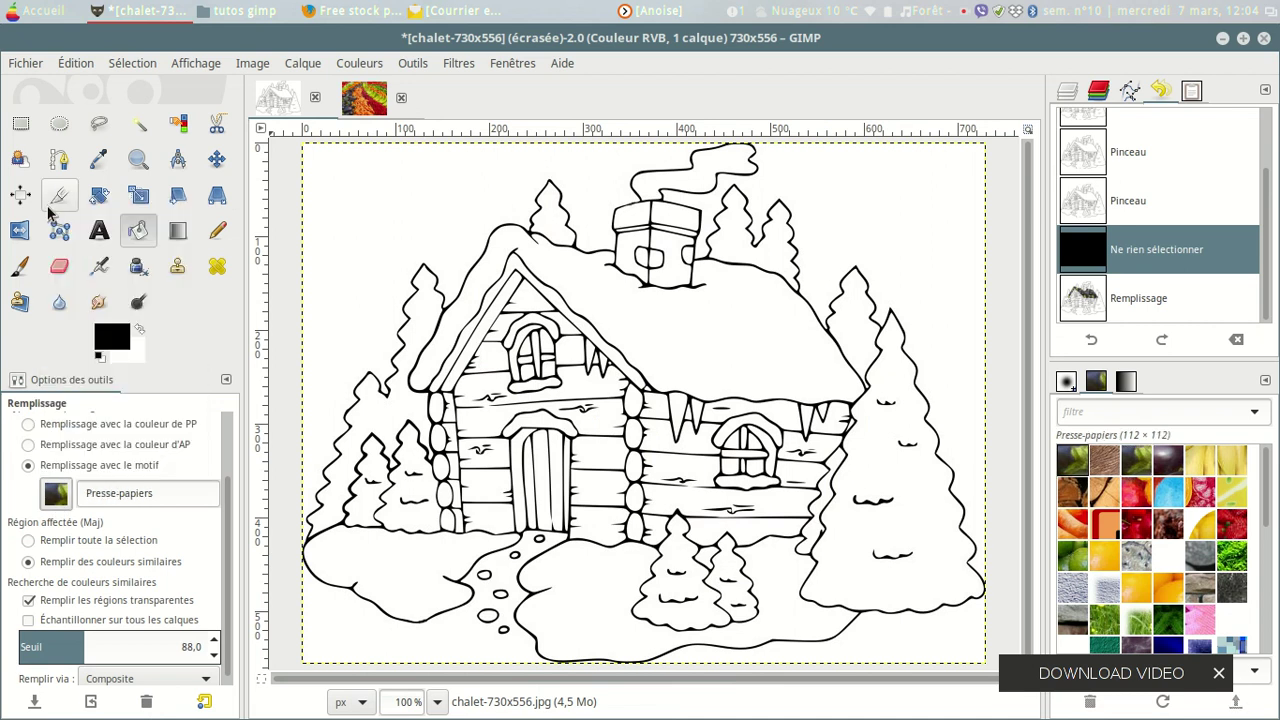
pyautogui.click(715, 341)
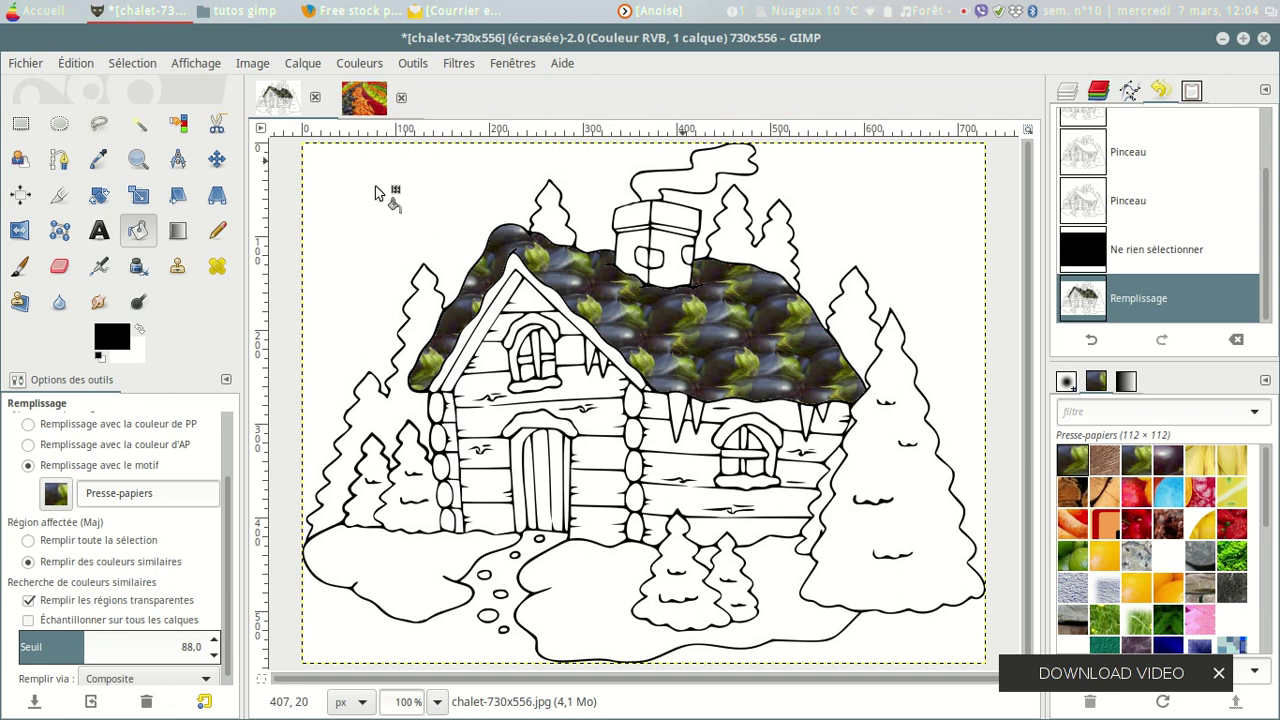
pyautogui.click(362, 100)
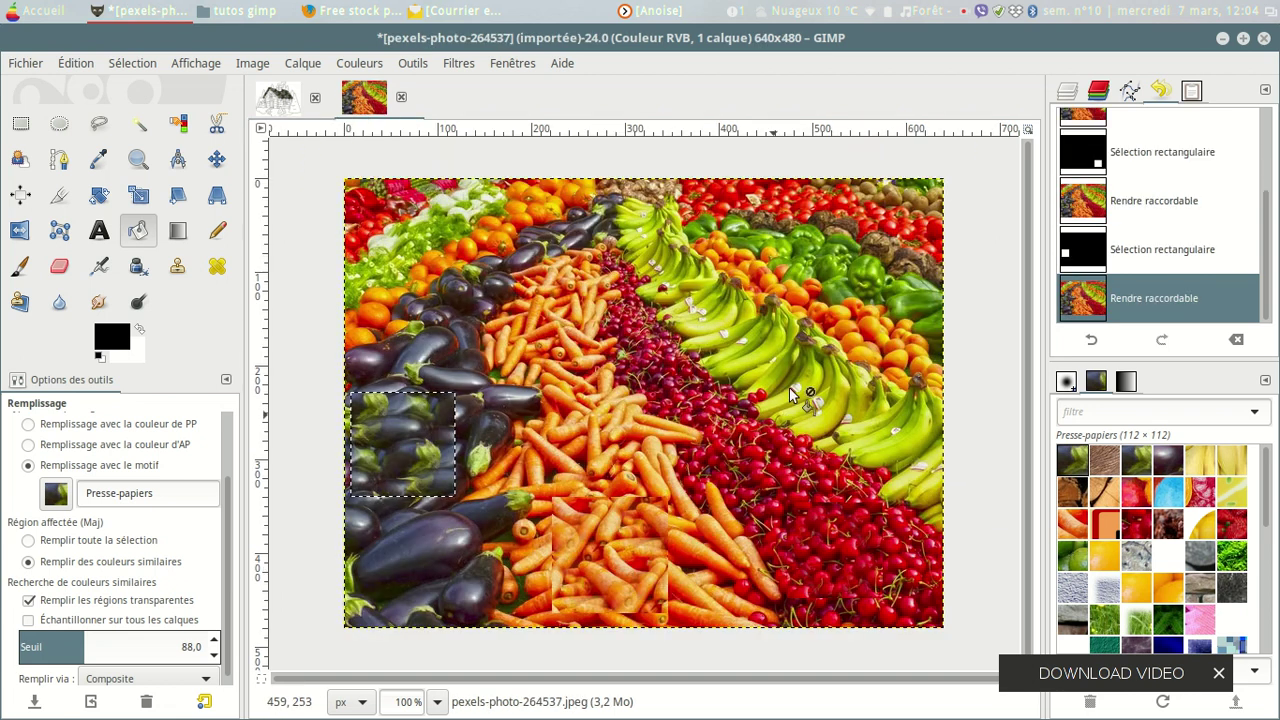
# Step: Make a 56×56 cherry square seamless with Rendre raccordable and copy it
pyautogui.click(21, 124)
pyautogui.moveTo(718, 428); pyautogui.dragTo(770, 466)
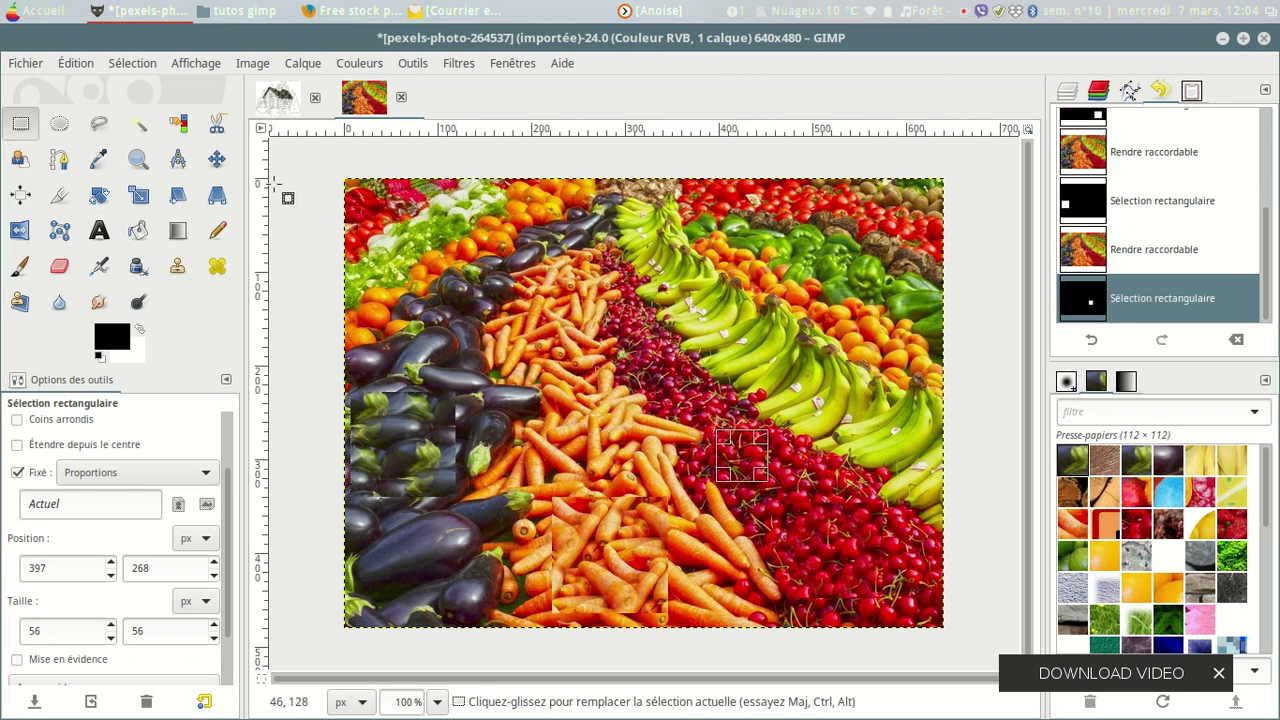
pyautogui.click(459, 64)
pyautogui.moveTo(490, 420)
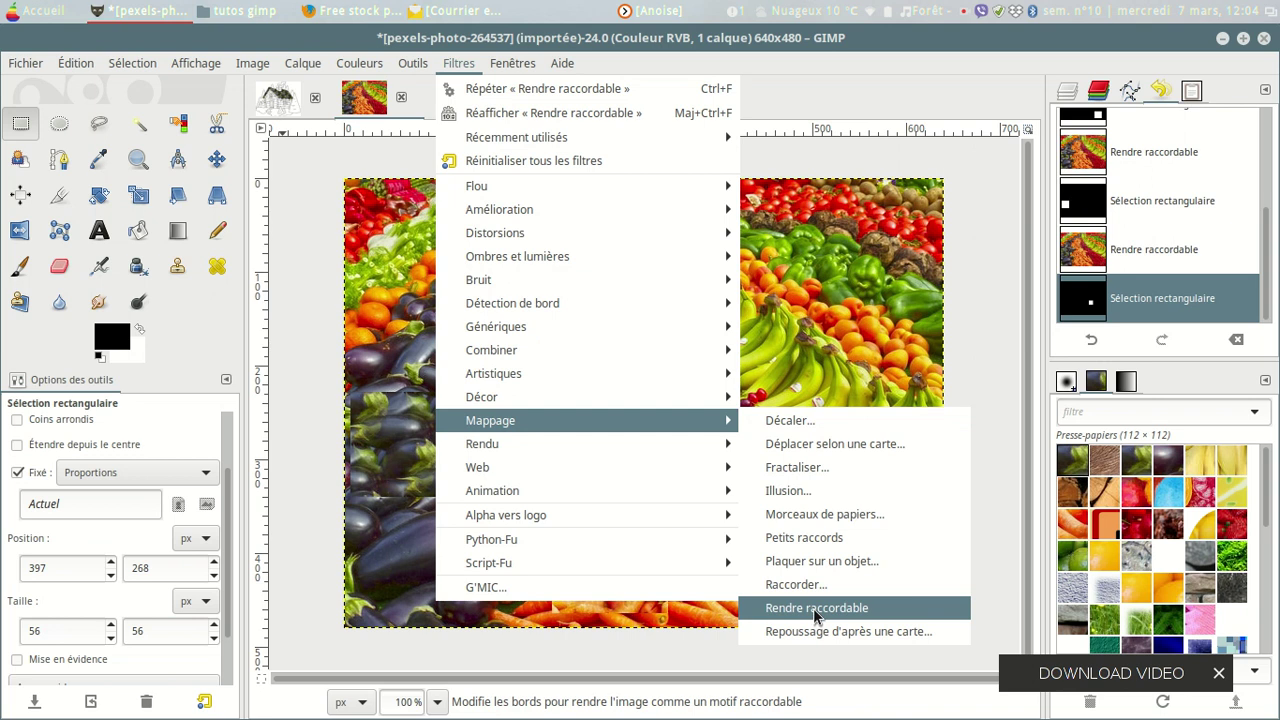
pyautogui.click(815, 608)
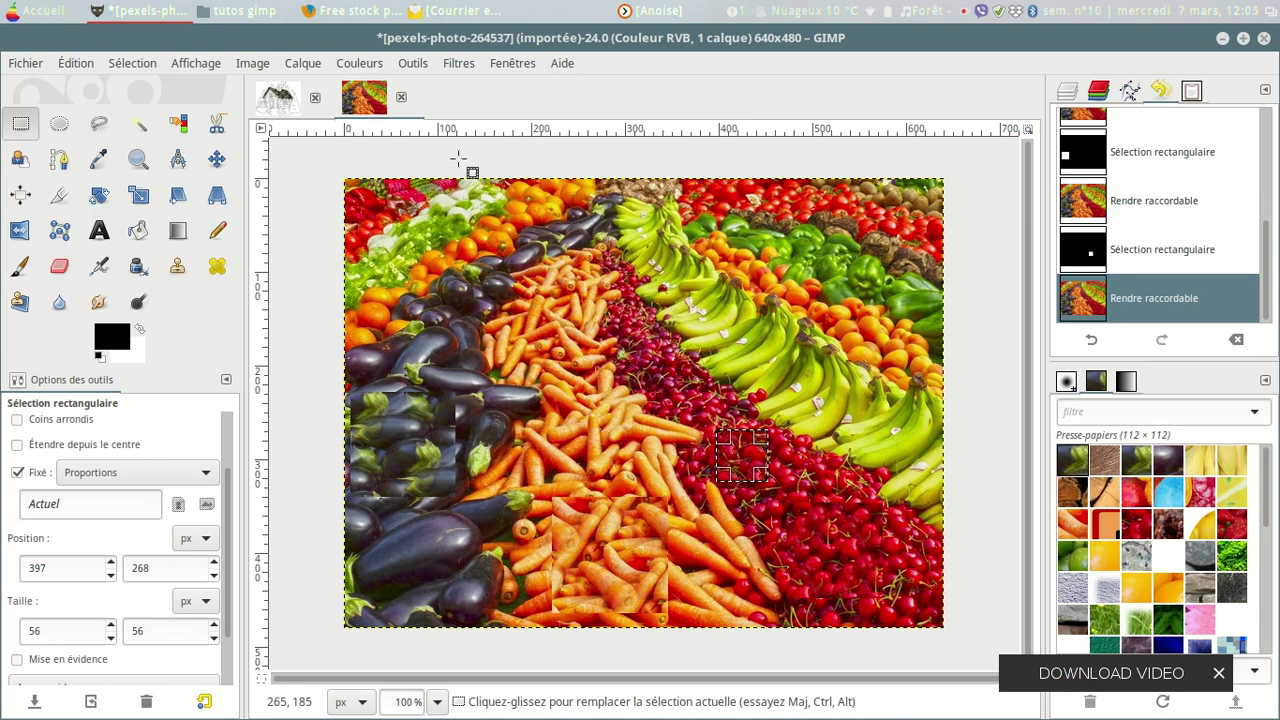
pyautogui.click(86, 66)
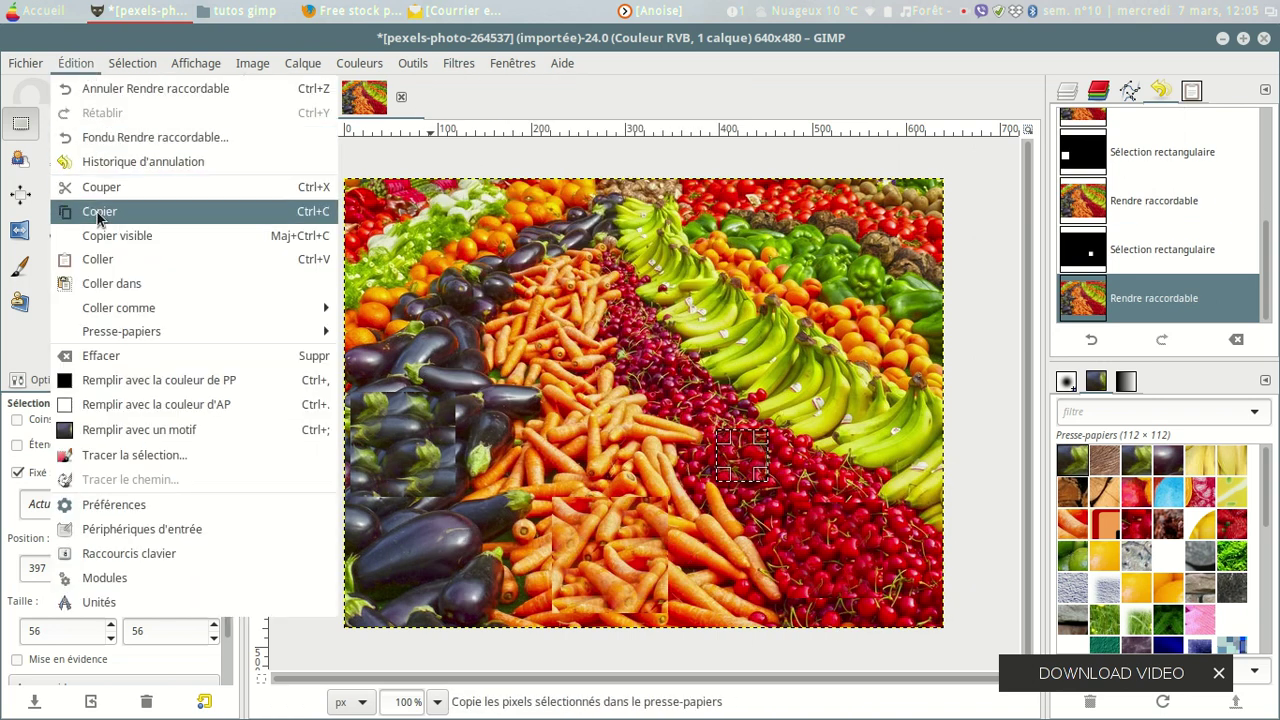
pyautogui.click(85, 208)
pyautogui.click(70, 67)
pyautogui.moveTo(118, 308)
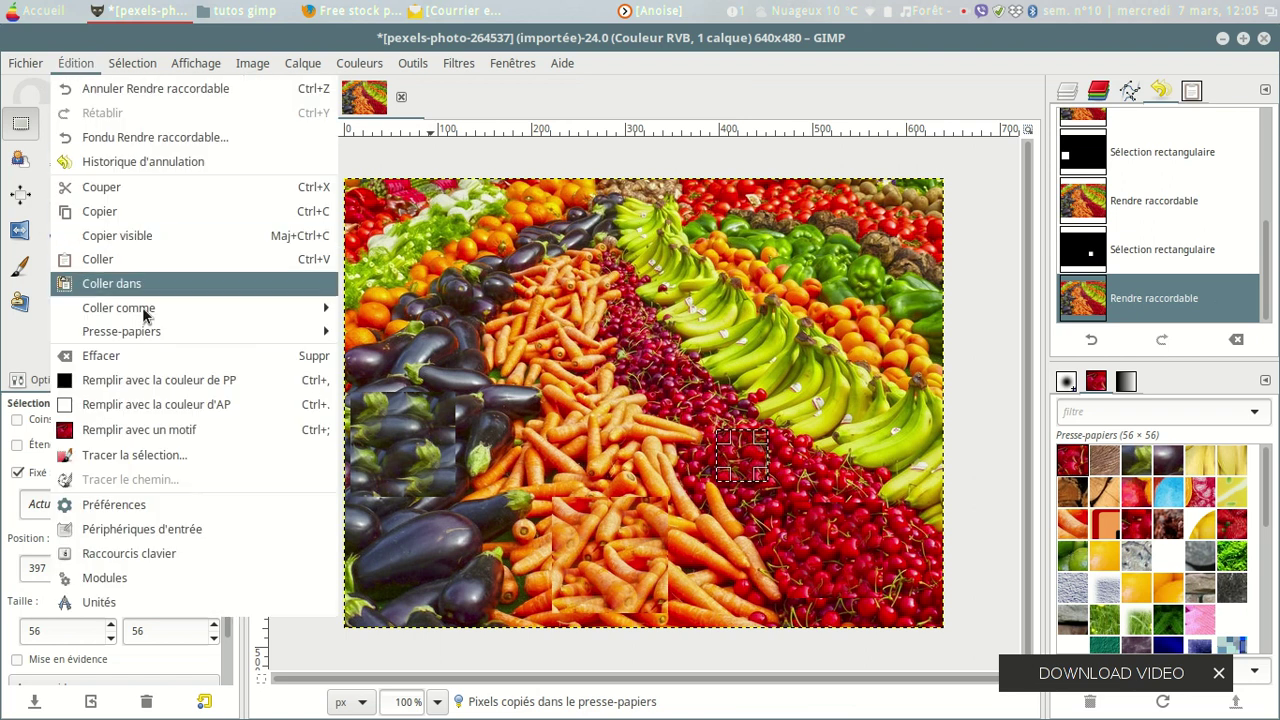
# Step: Paste the cherry square as a new pattern named 'cerise2' in both fields
pyautogui.click(410, 356)
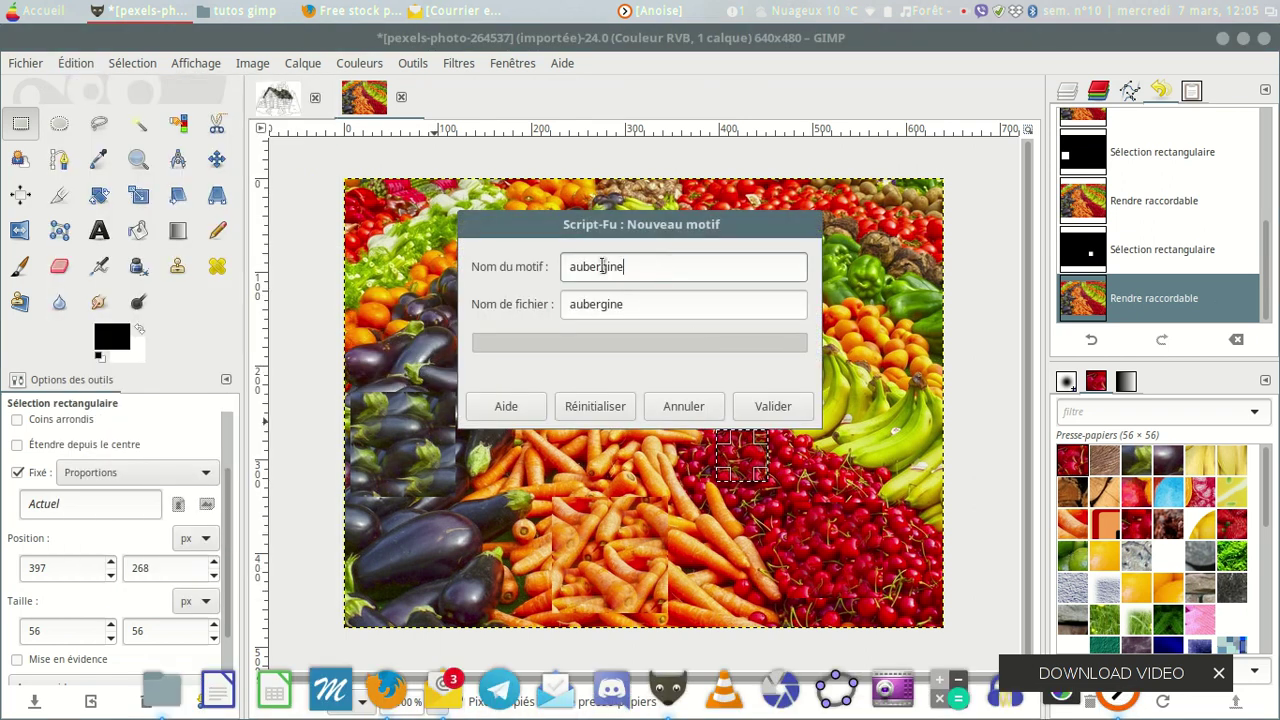
pyautogui.write('cerise2')
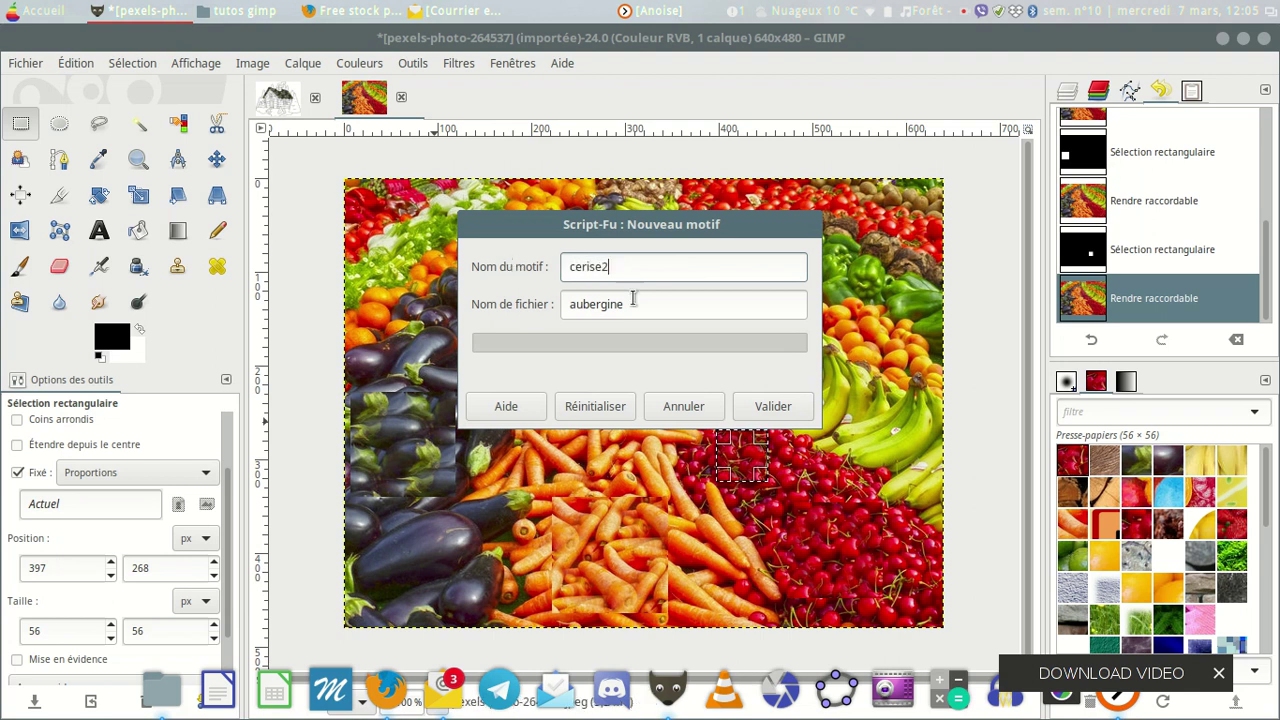
pyautogui.moveTo(647, 303); pyautogui.dragTo(543, 310)
pyautogui.write('cerise2')
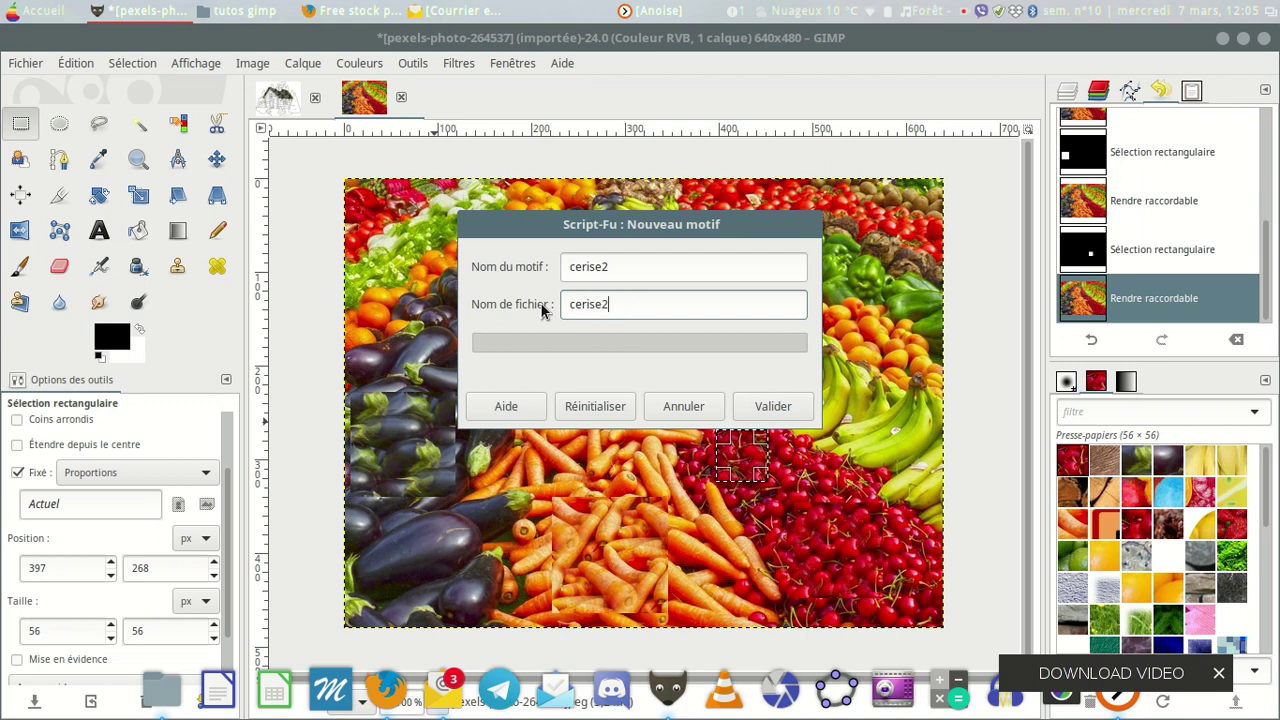
pyautogui.click(790, 407)
pyautogui.click(279, 104)
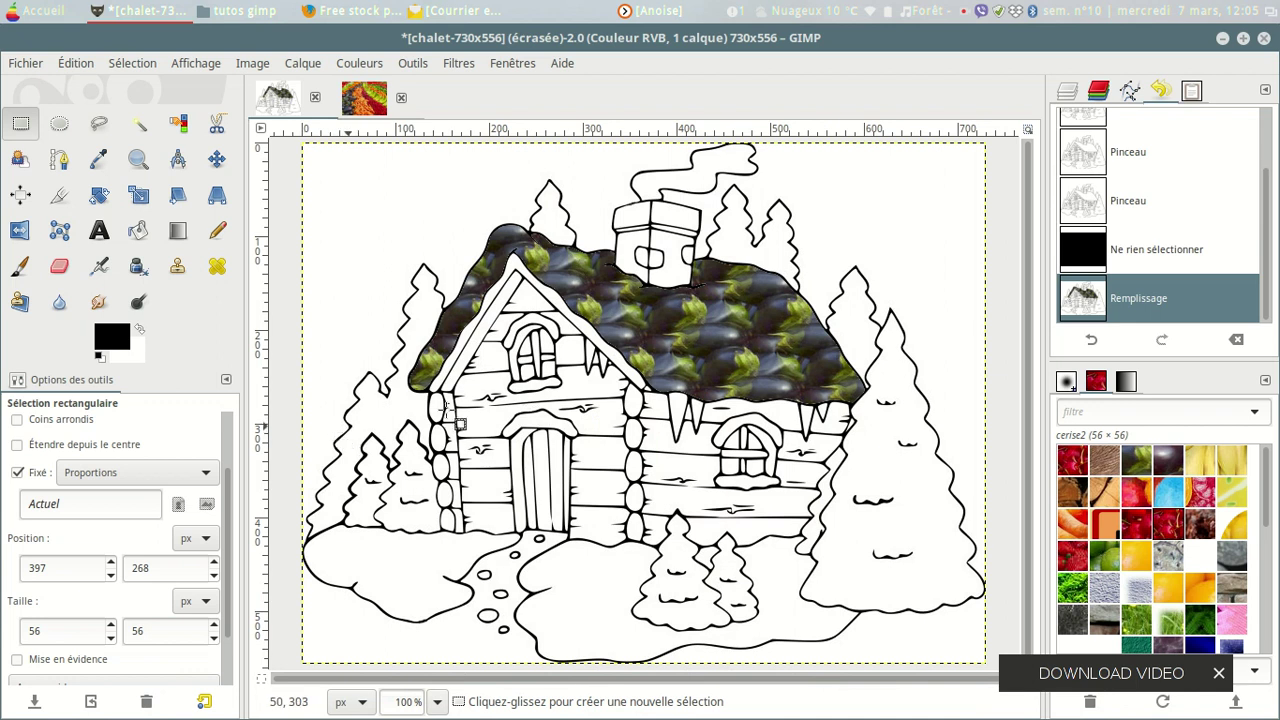
# Step: Bucket-fill the sky on both sides of the chimney with the cerise2 cherry pattern
pyautogui.click(138, 232)
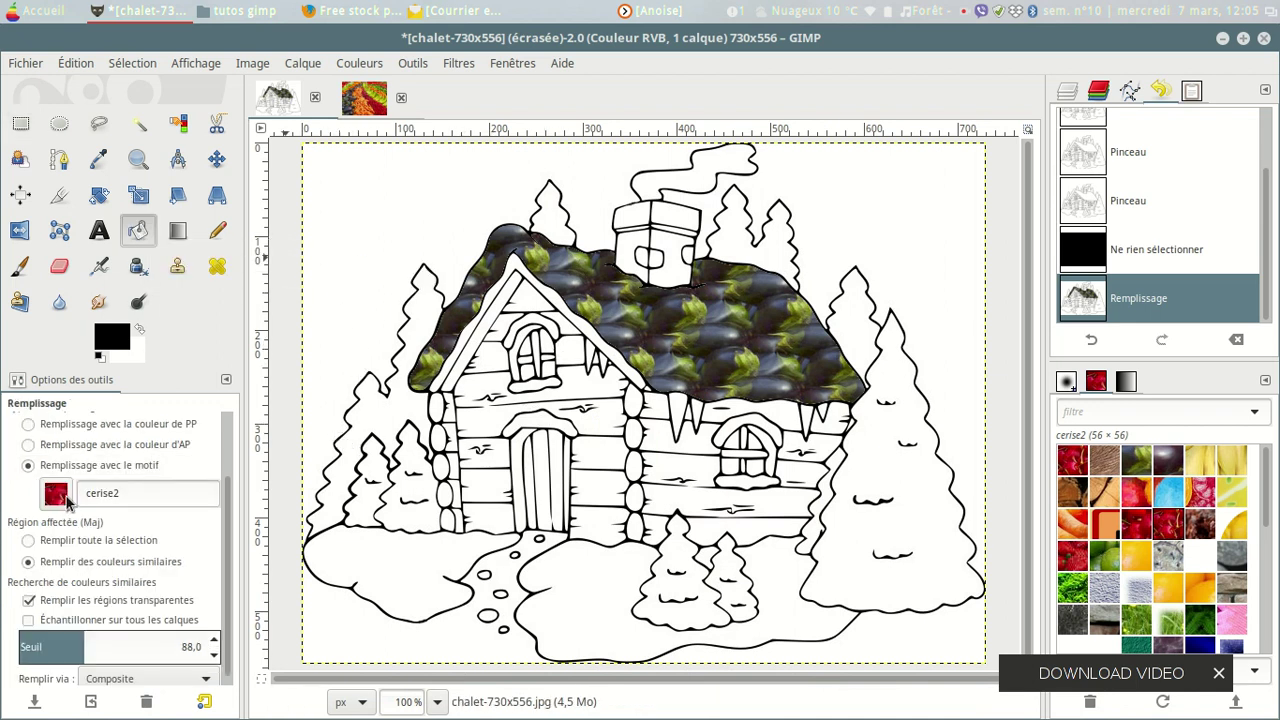
pyautogui.click(371, 213)
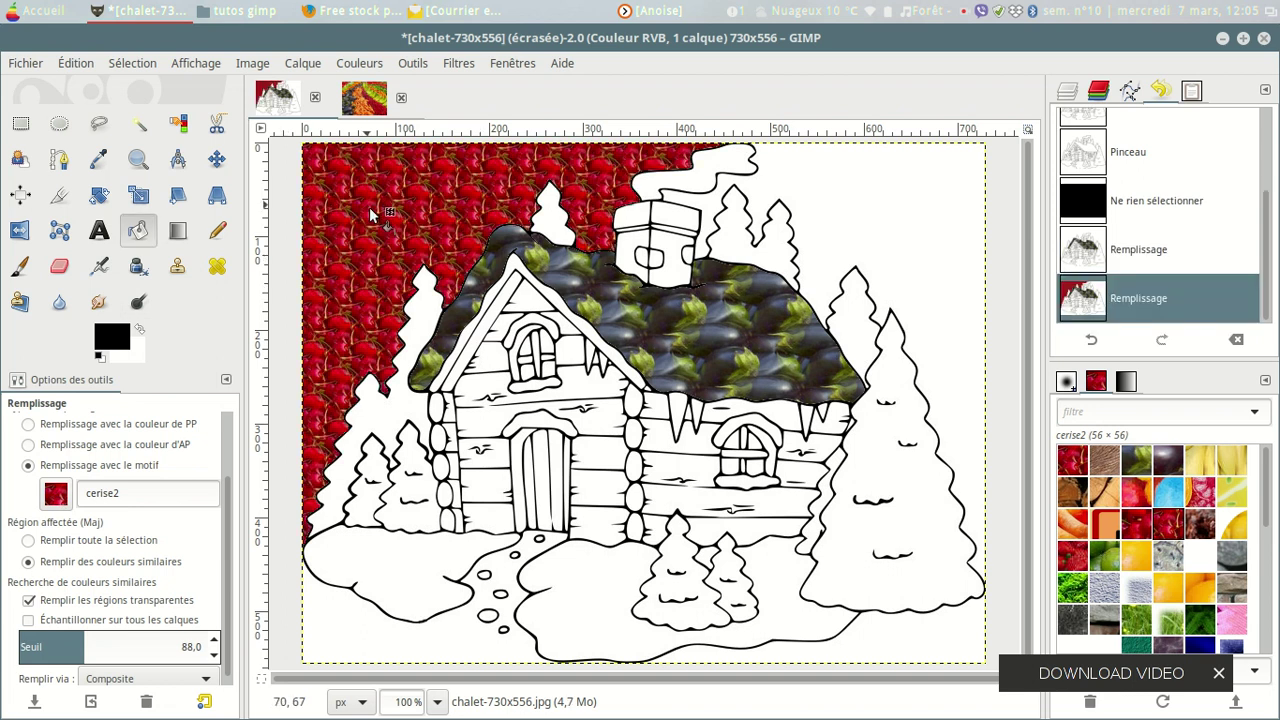
pyautogui.click(780, 183)
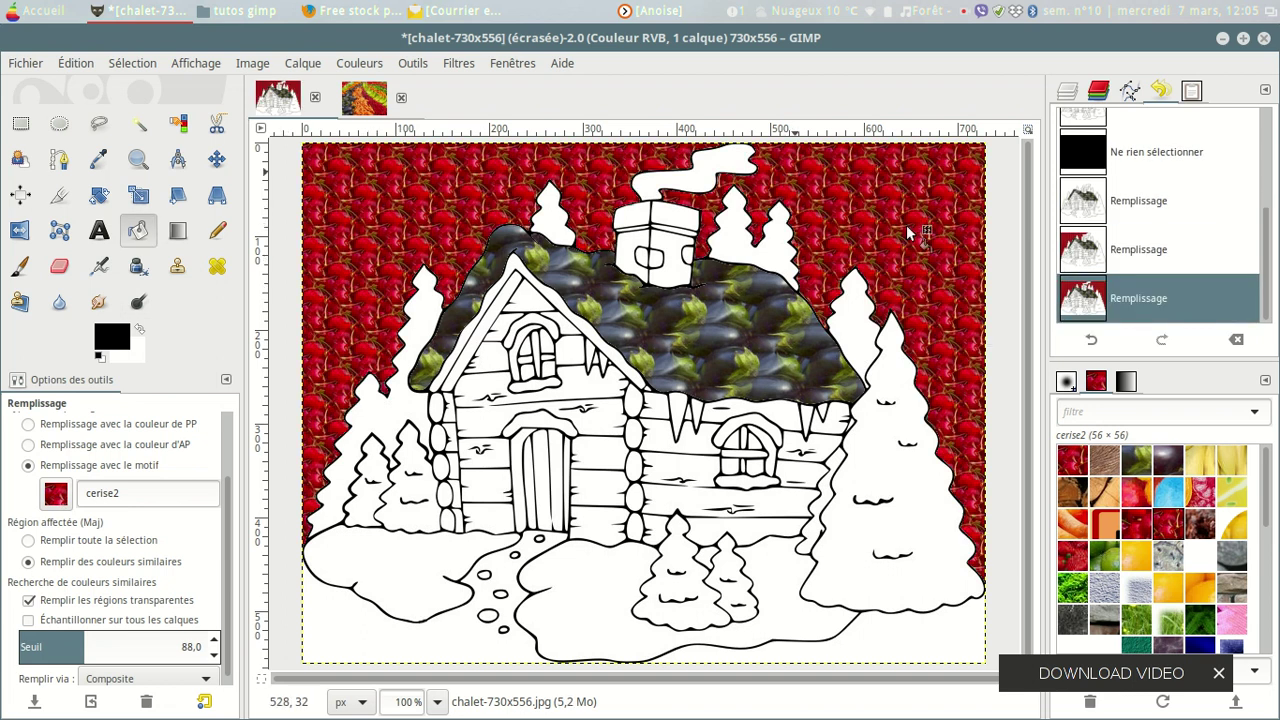